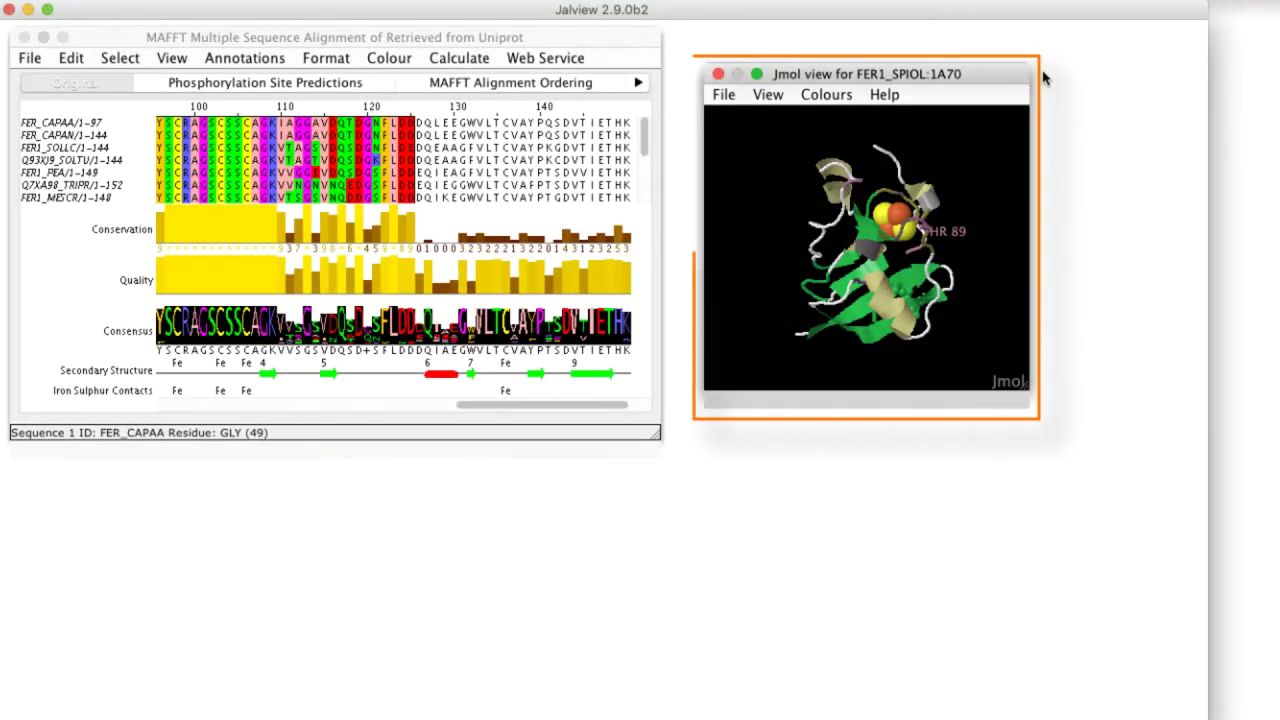
- Drag the Jmol view of FER1_SPIOL:1A70 further right, clear of the alignment
left_click_drag(1025, 76, 993, 80)
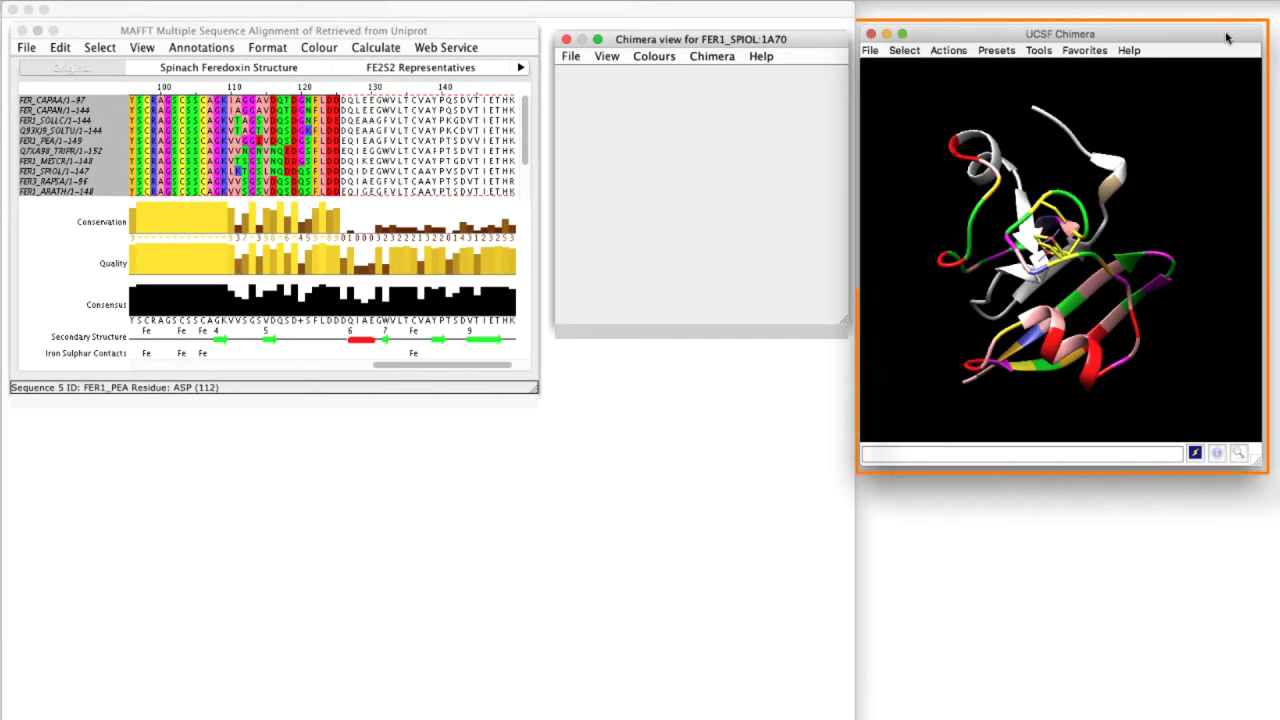
- Move the UCSF Chimera ferredoxin window down towards the lower left
mouse_move(1227, 38)
left_mouse_down()
mouse_move(1136, 118)
mouse_move(1239, 43)
left_mouse_up()
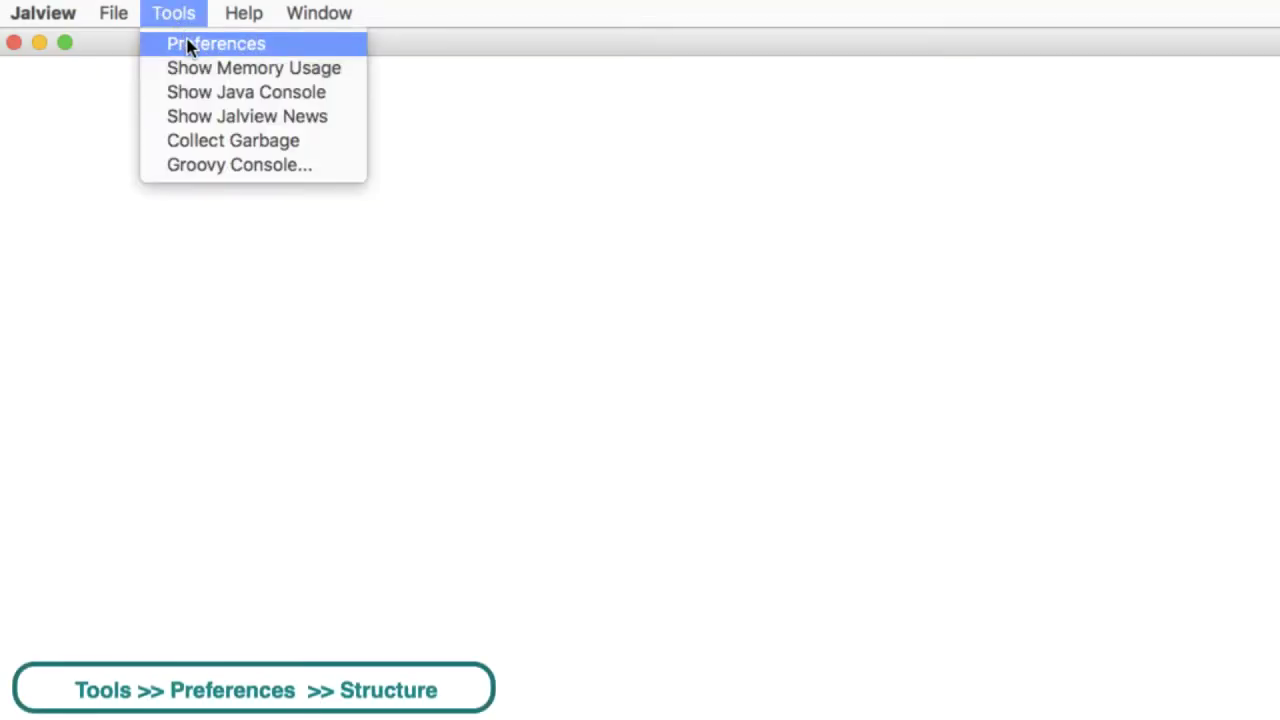
- In Structure preferences, choose CHIMERA as Default structure viewer and confirm with OK
left_click(188, 45)
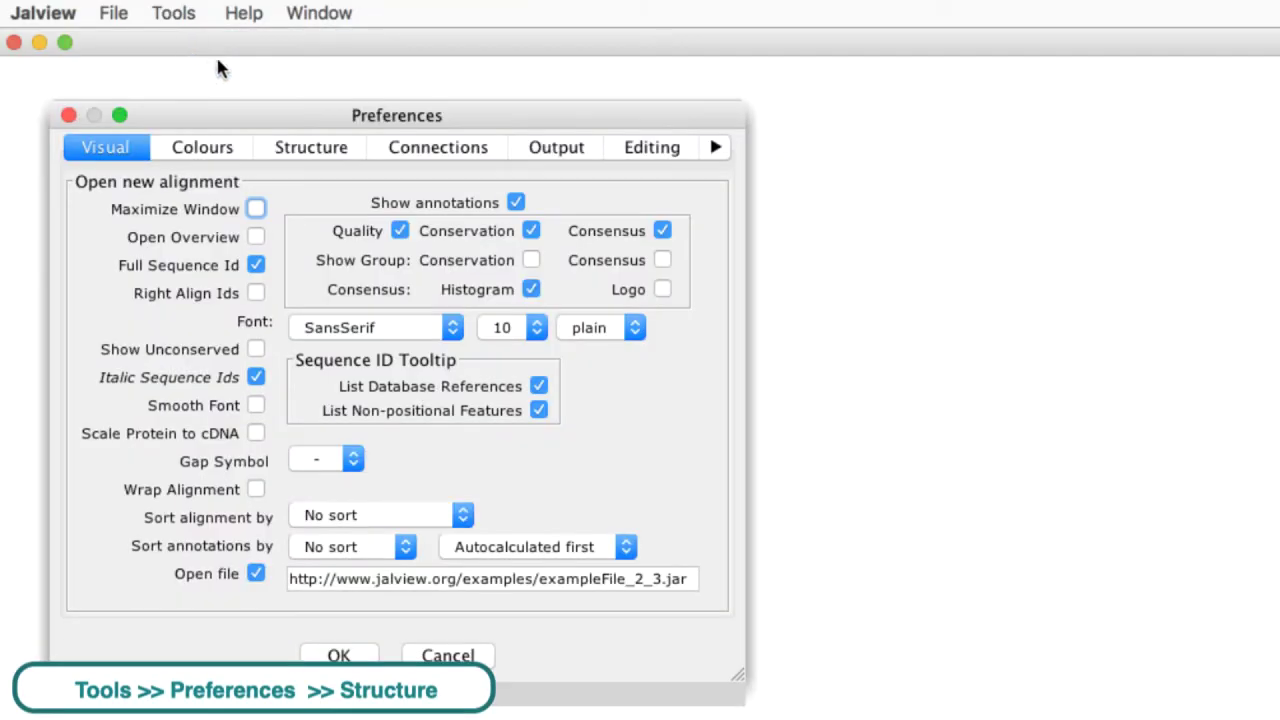
left_click(288, 149)
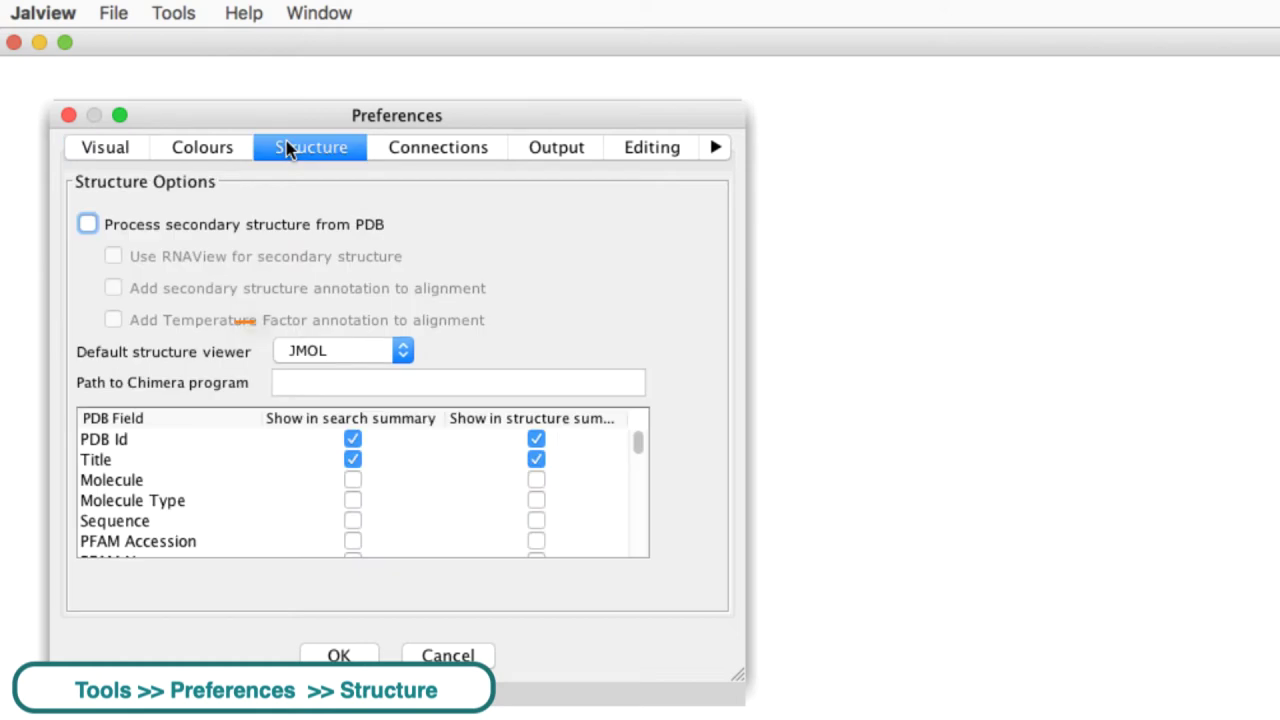
left_click(351, 345)
left_click(353, 369)
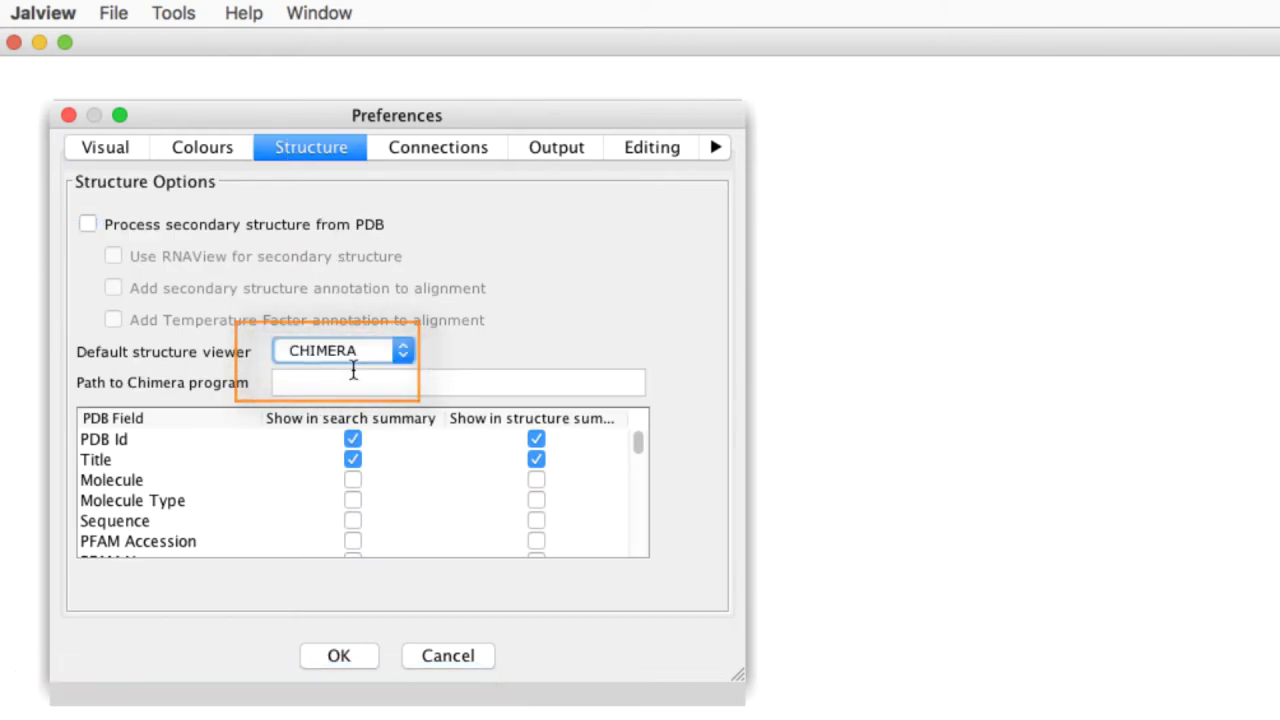
left_click(348, 381)
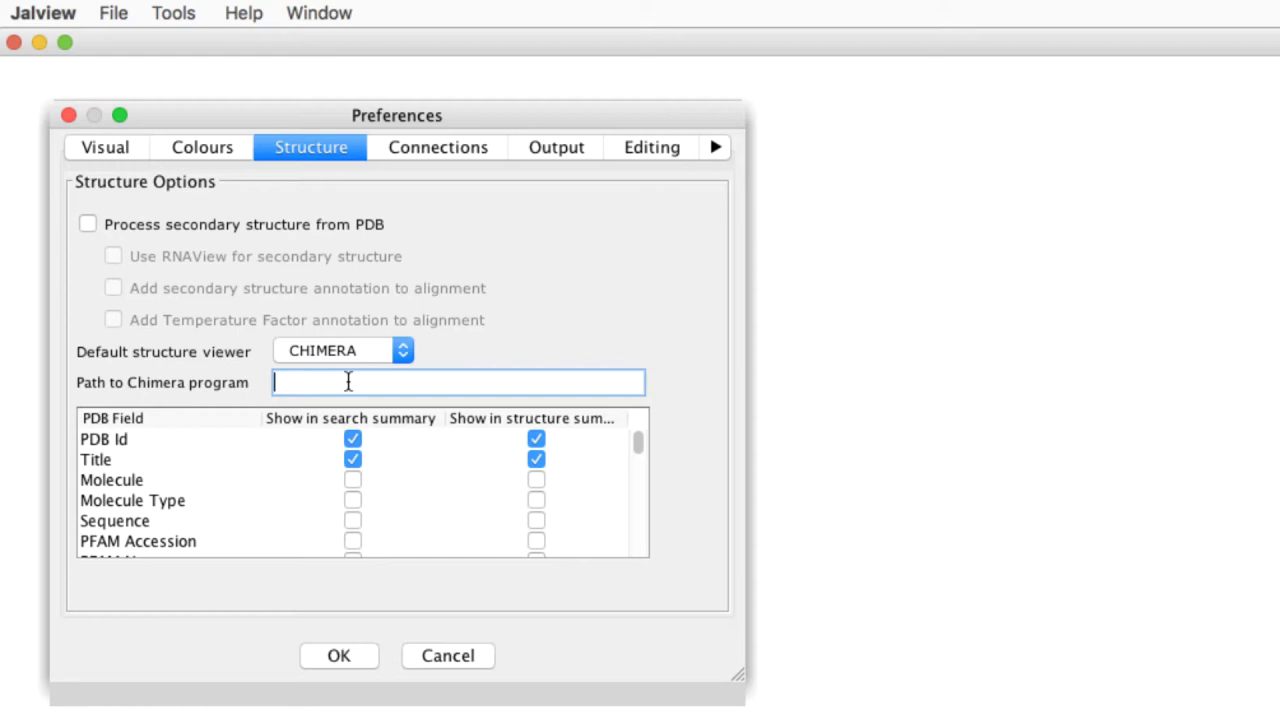
left_click(352, 652)
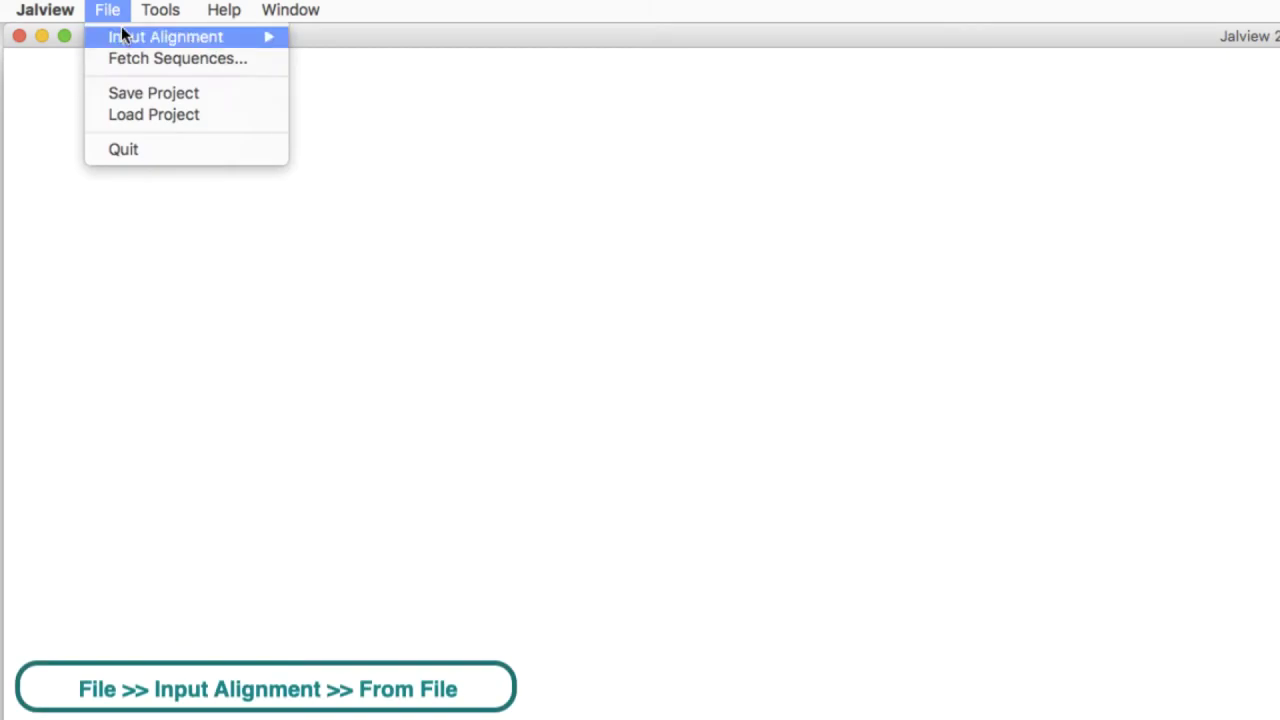
- Load the local 1A70 PDB file and open 1a70 SPINACH FERREDOXIN in a new structure view
mouse_move(122, 36)
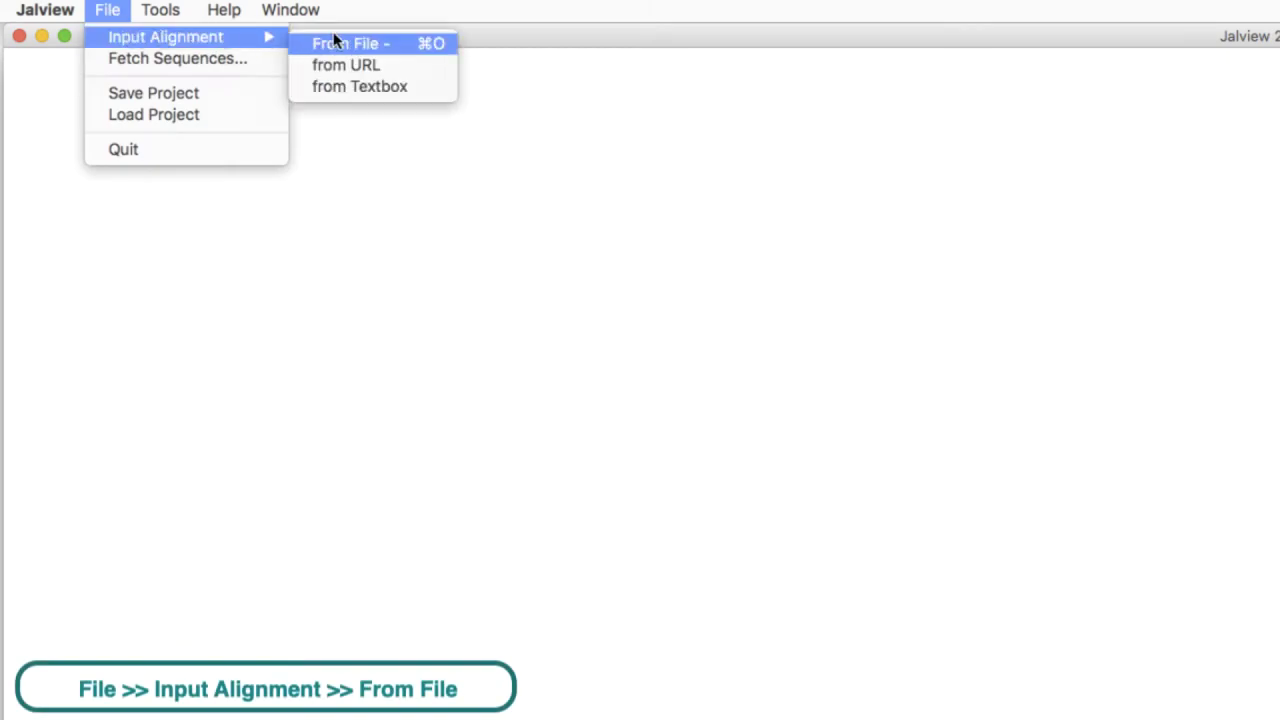
left_click(337, 42)
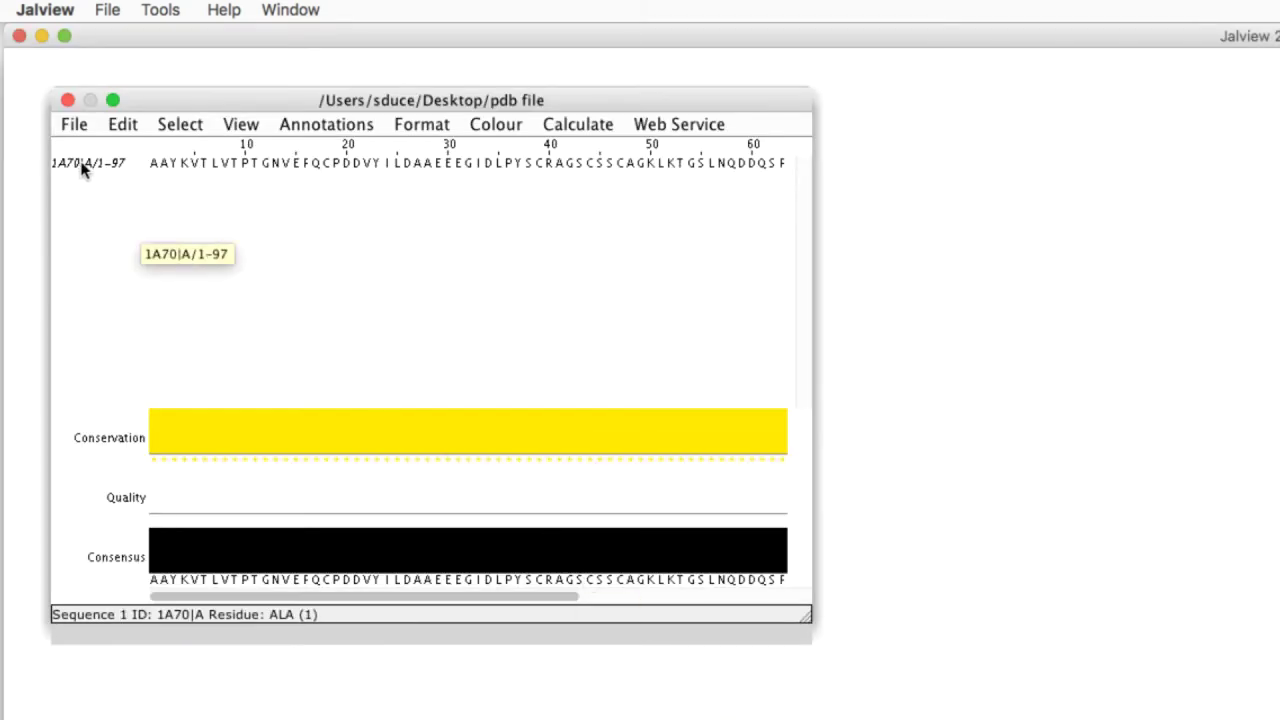
left_click(79, 163)
right_click(79, 163)
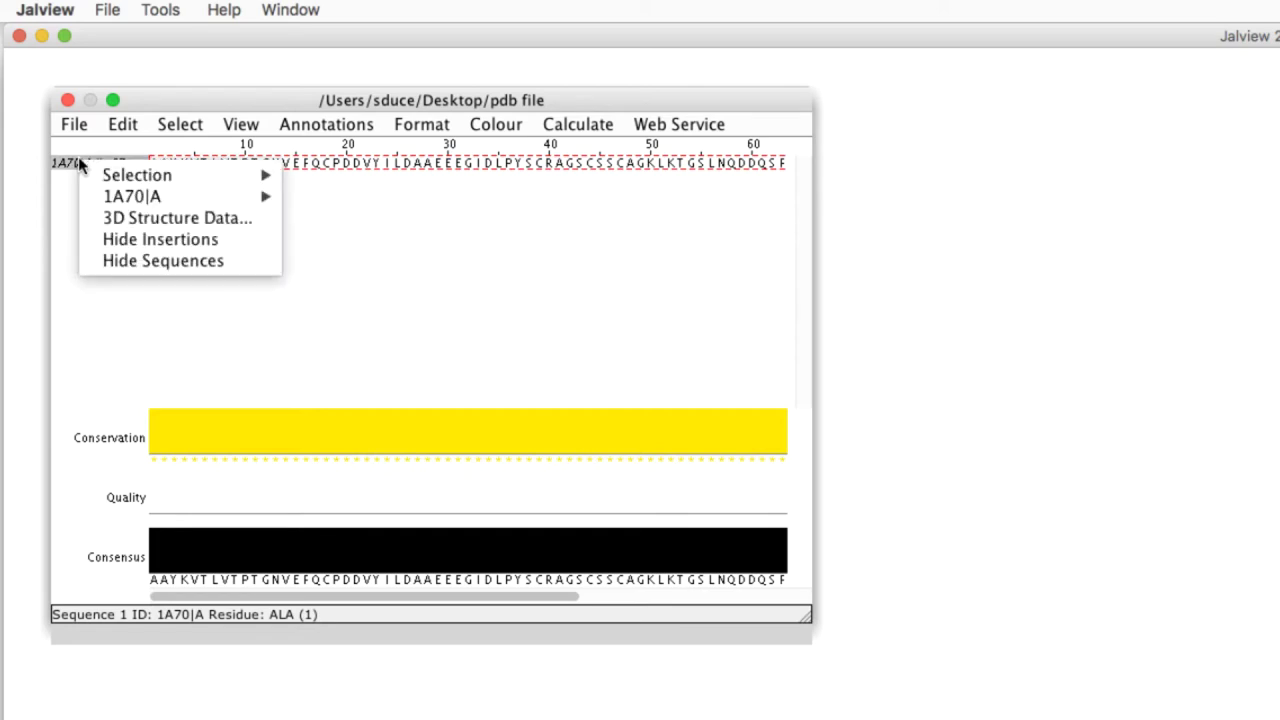
left_click(130, 217)
left_click(134, 257)
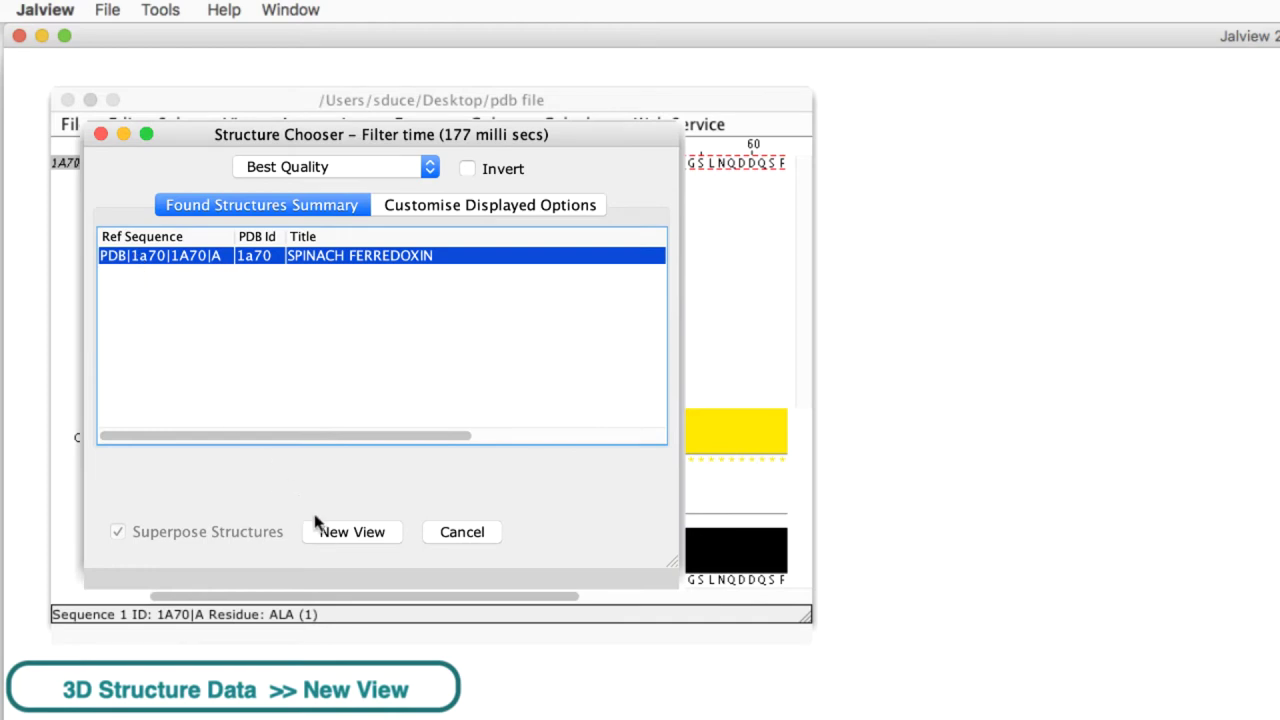
left_click(350, 532)
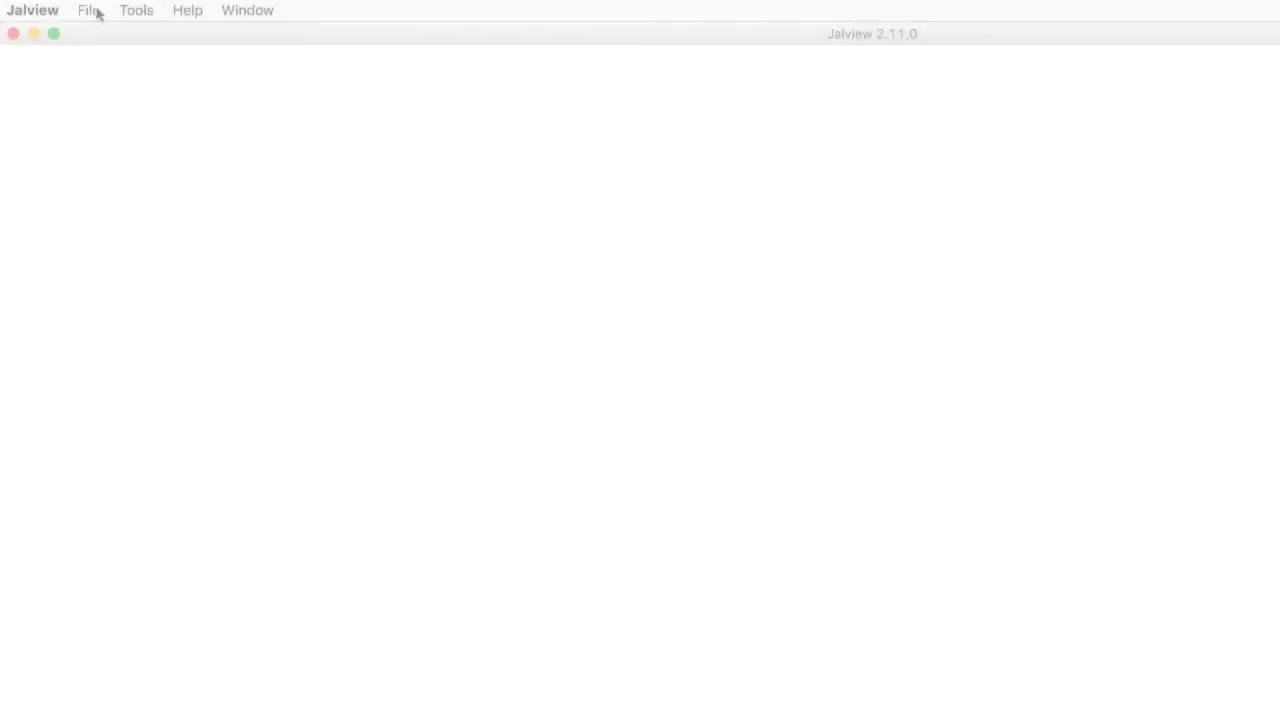
- Fetch the 1A70 spinach ferredoxin entry from PDB via Fetch Sequences
left_click(89, 10)
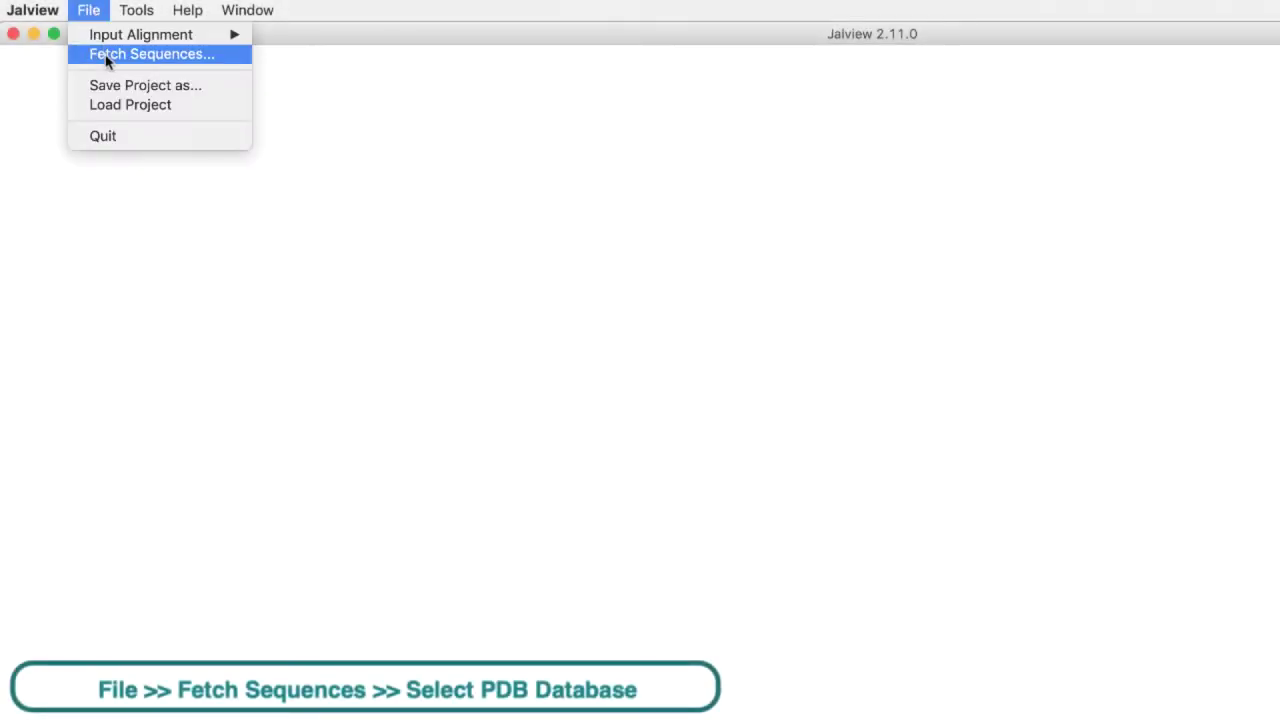
left_click(107, 56)
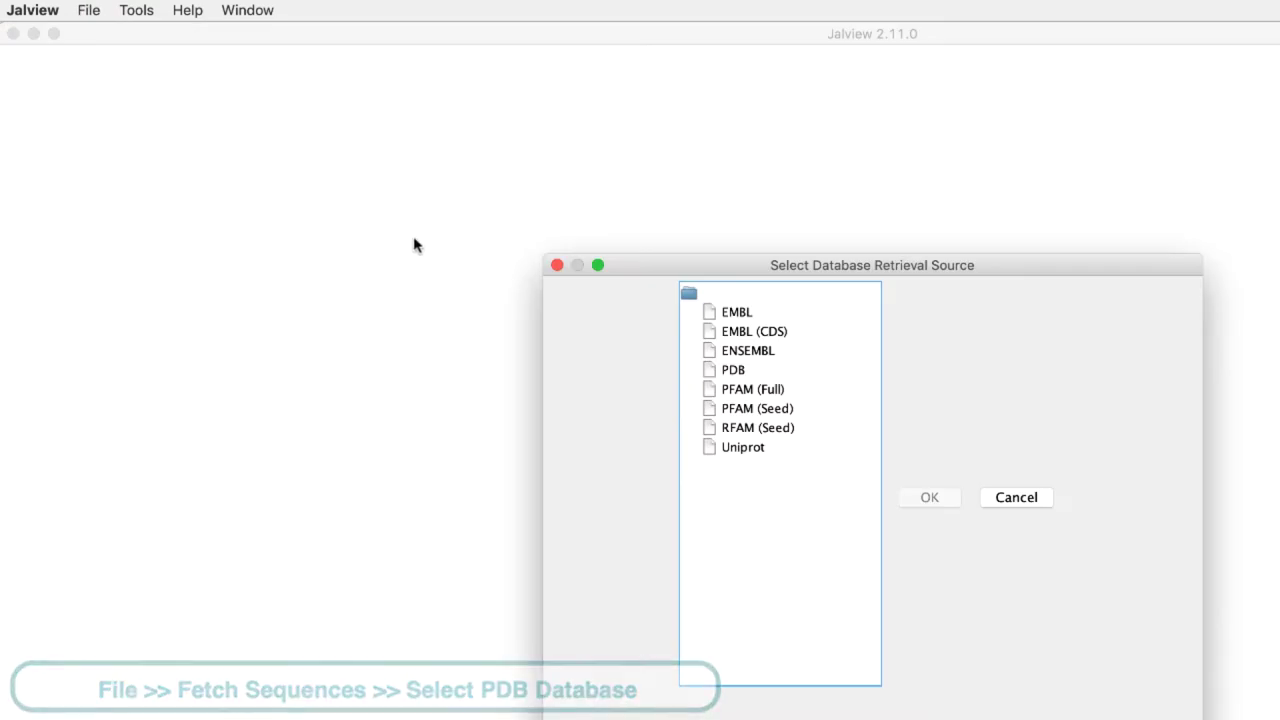
left_click(729, 369)
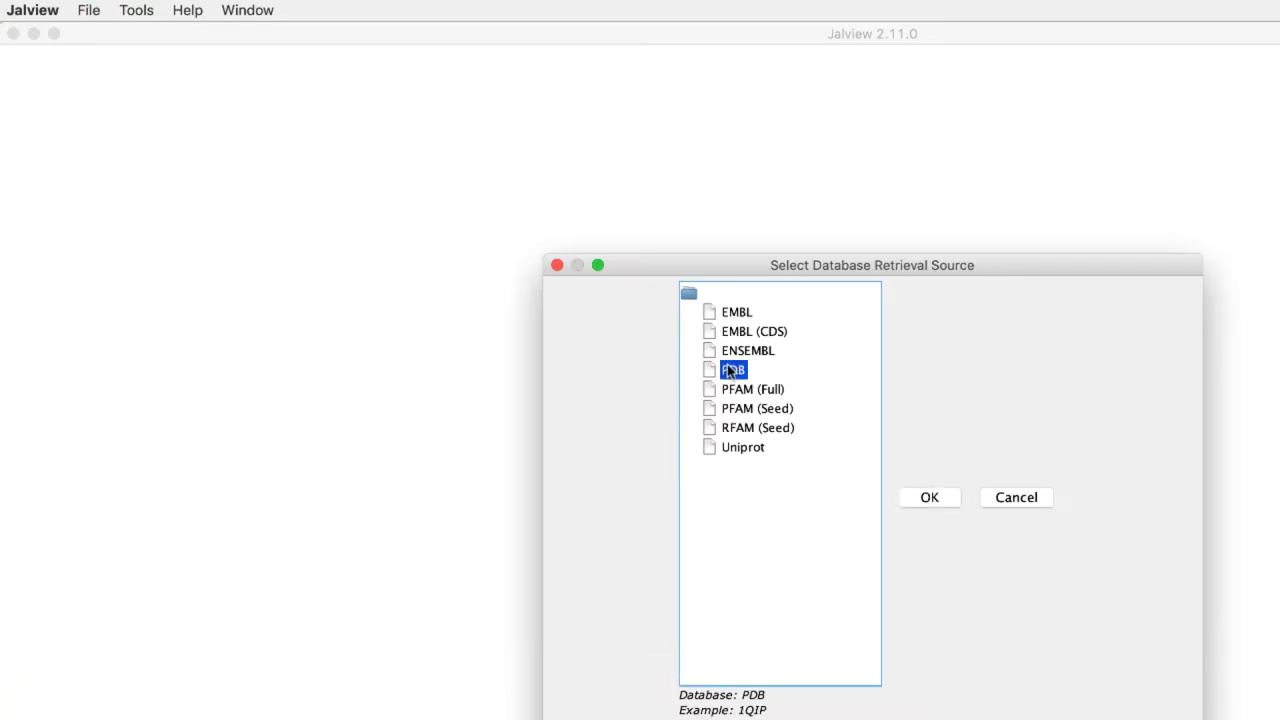
left_click(921, 497)
type("1A70")
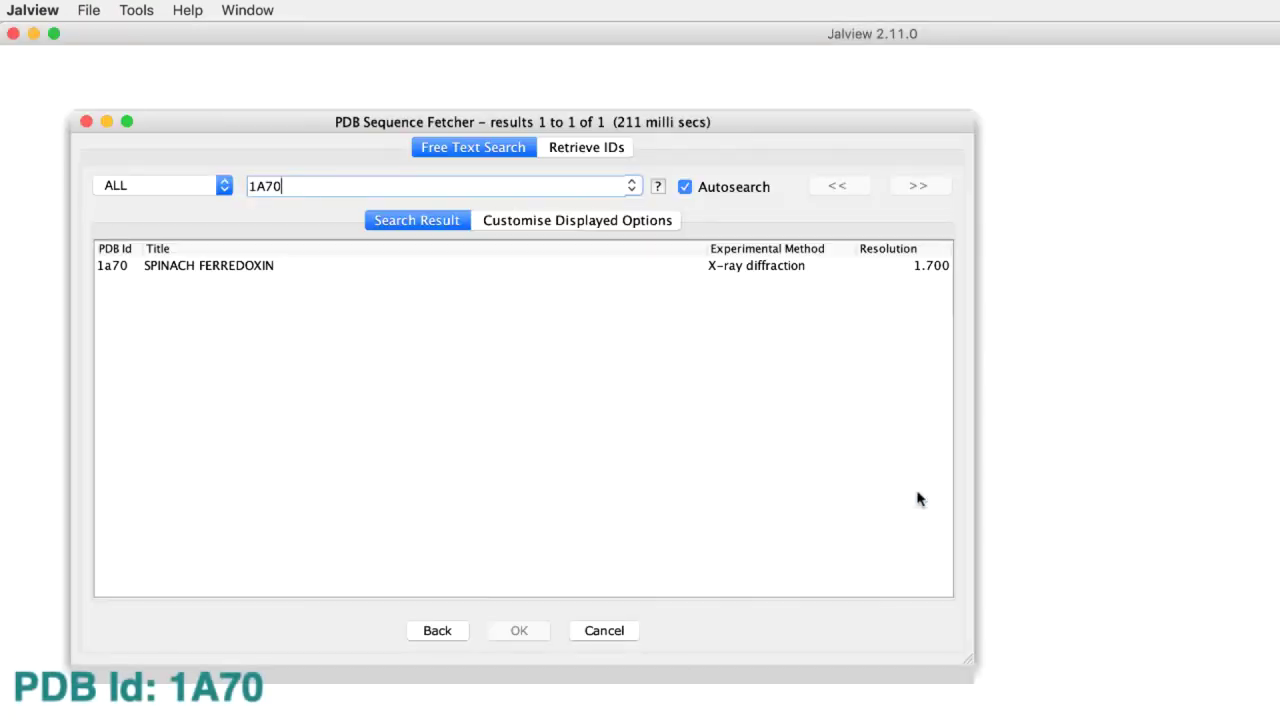
left_click(253, 268)
left_click(540, 635)
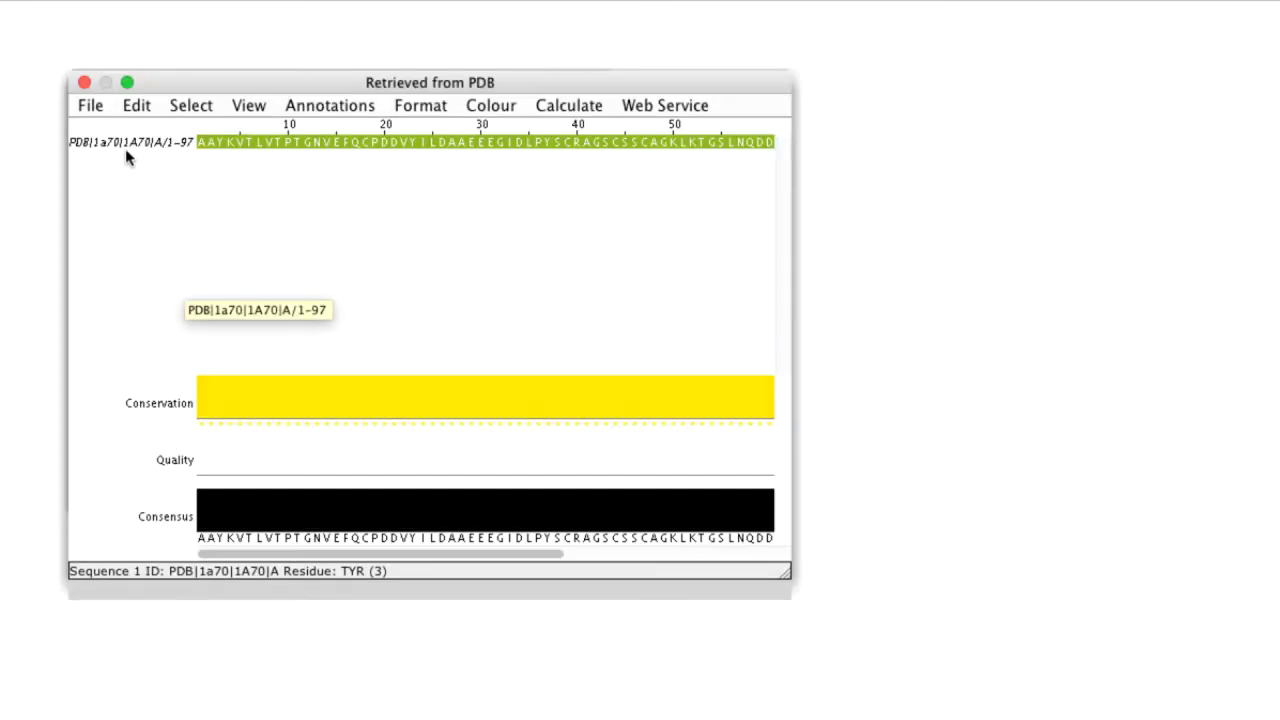
- Open the 1a70 structure in a new view, then search 1A70 again in the fetcher
right_click(123, 142)
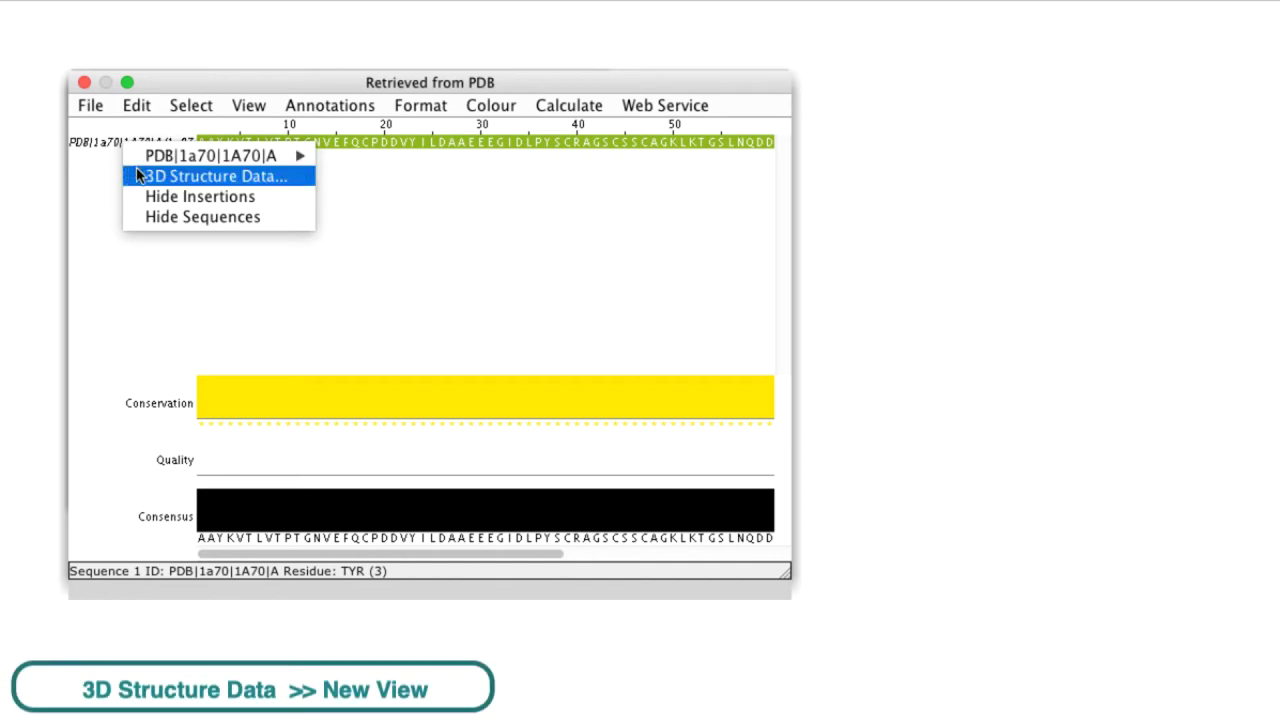
left_click(140, 177)
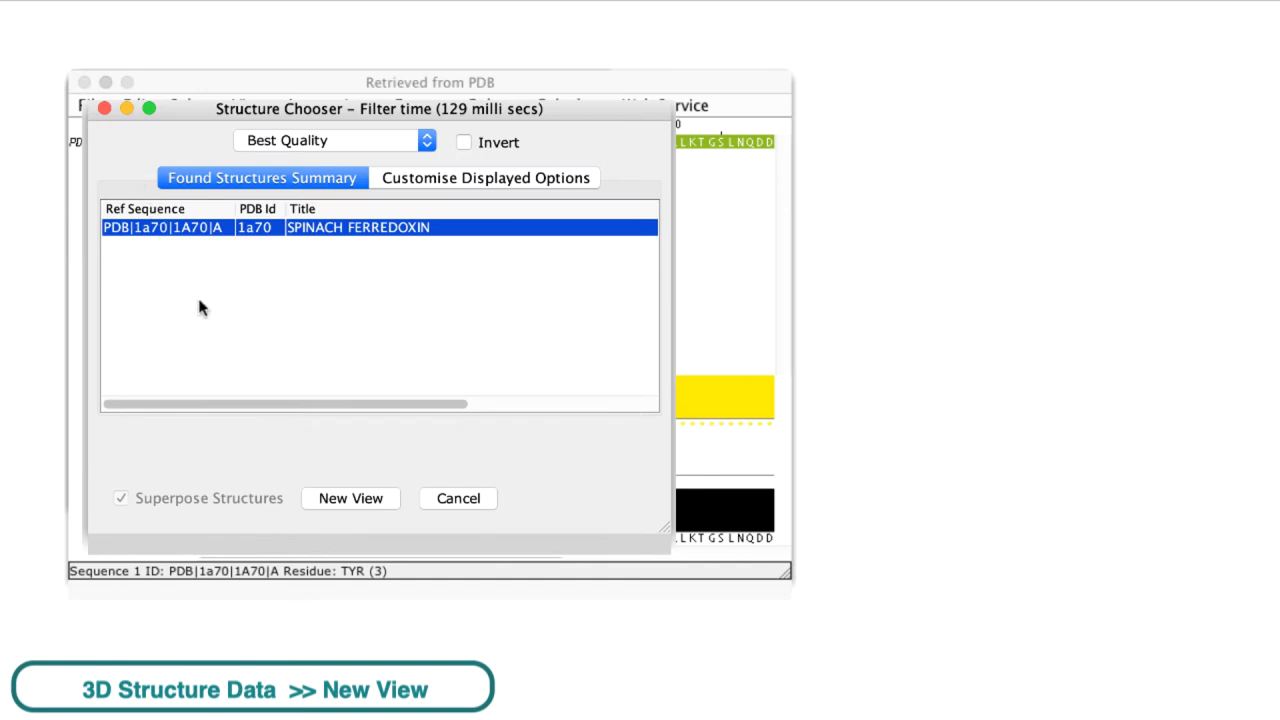
left_click(343, 497)
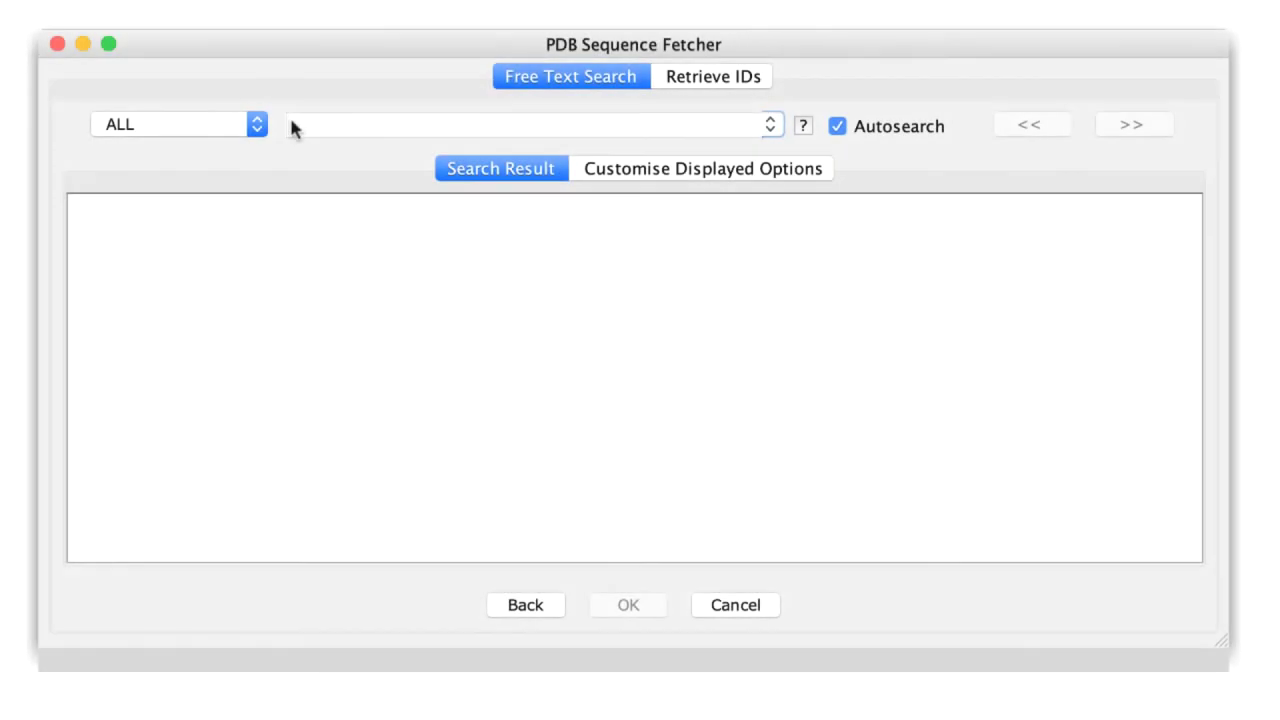
left_click(293, 127)
type("1A70")
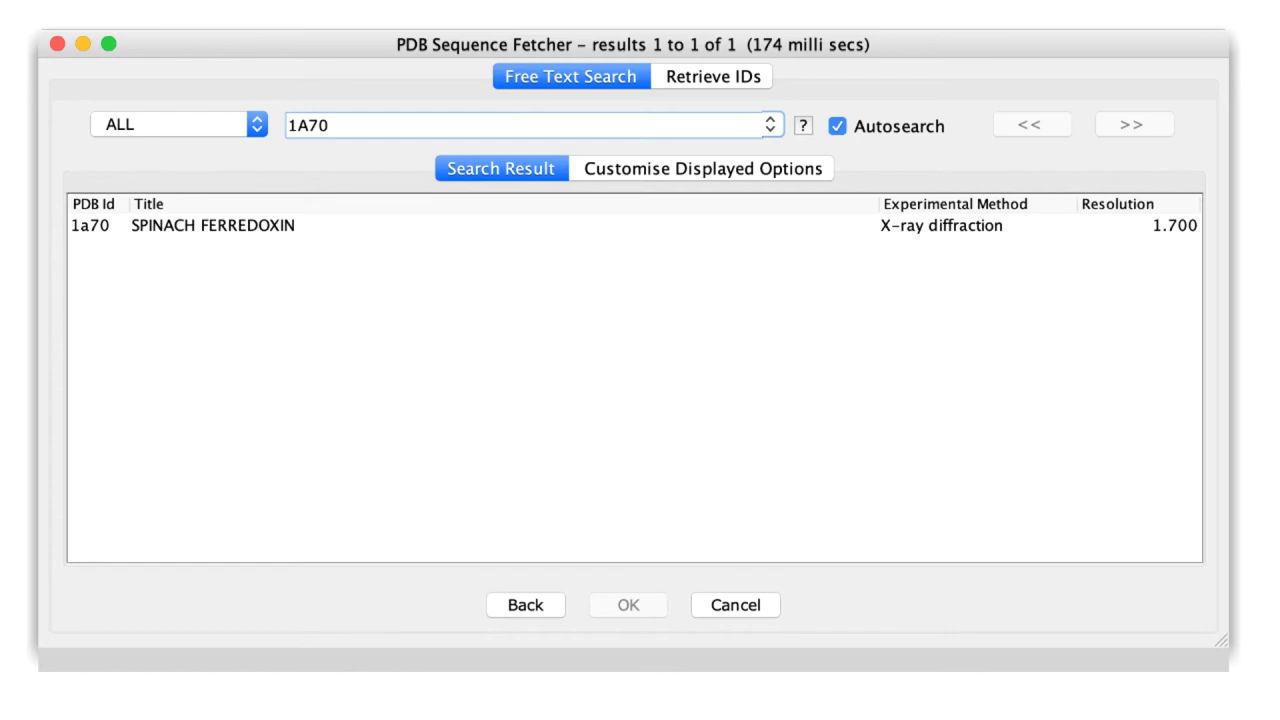
- Change the free-text query from 'Spinach ferredoxin' to 'E92KP00221' and select the 1a70 result
left_click(257, 126)
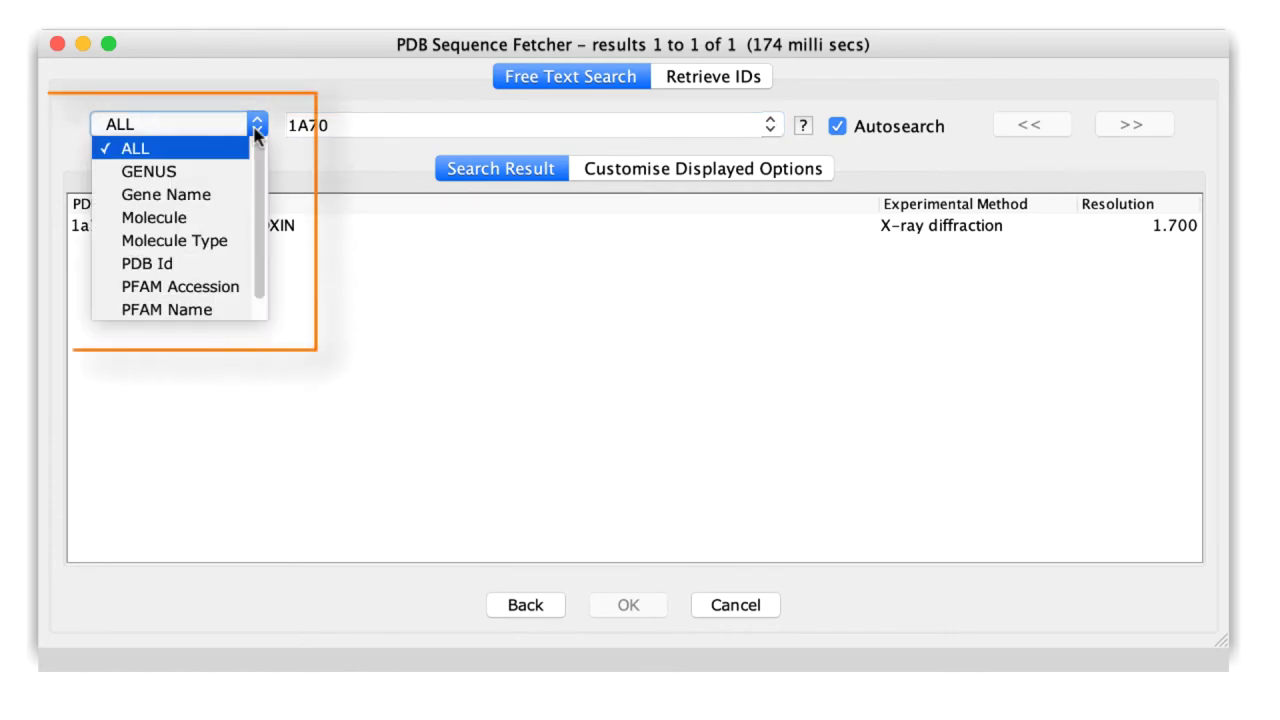
triple_click(291, 133)
type("Spinacia oleracea")
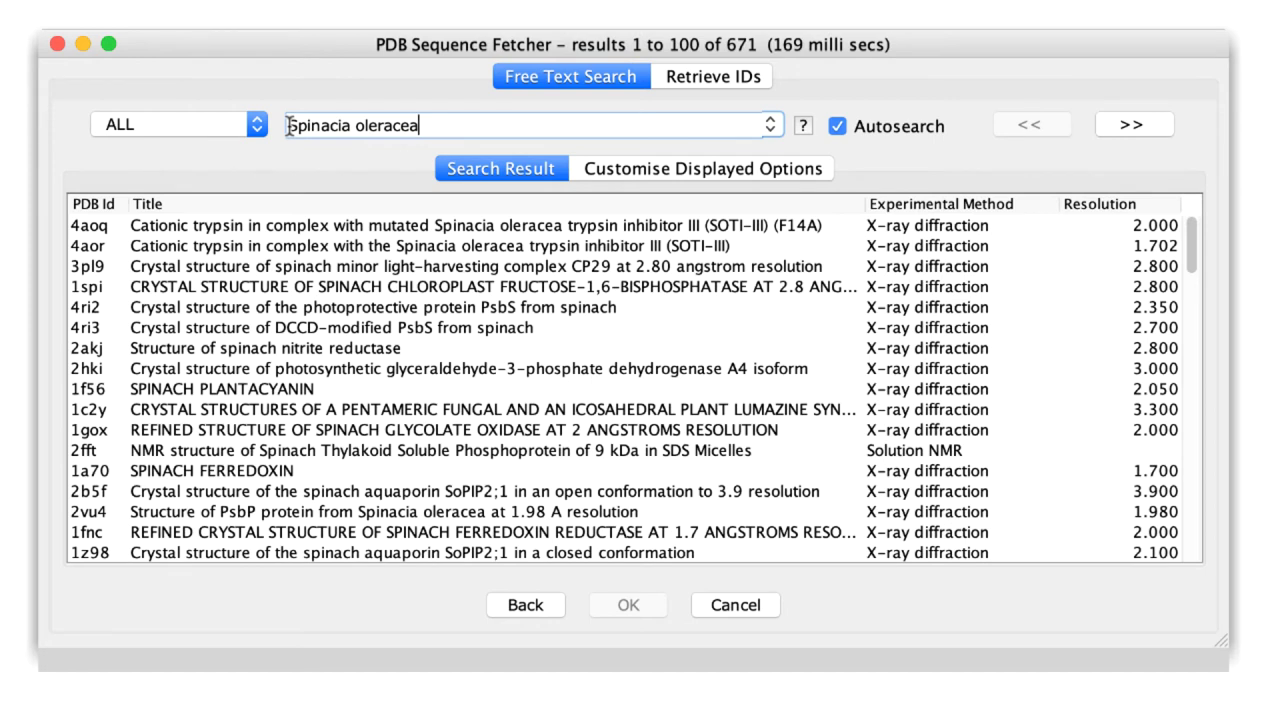
key("BackSpace")
key("BackSpace")
key("BackSpace")
key("BackSpace")
key("BackSpace")
key("BackSpace")
key("BackSpace")
key("BackSpace")
key("BackSpace")
key("BackSpace")
key("BackSpace")
key("BackSpace")
key("BackSpace")
type("ach ferredoxin")
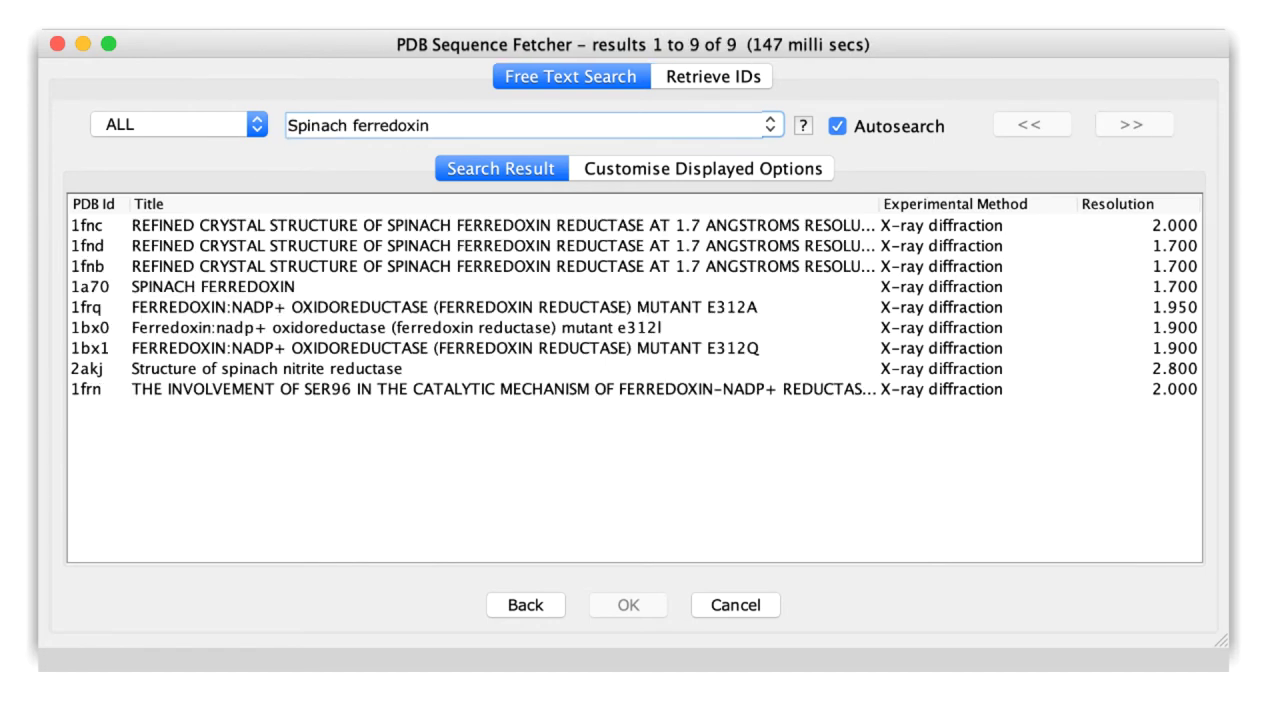
key("super+a")
key("BackSpace")
type("E92K")
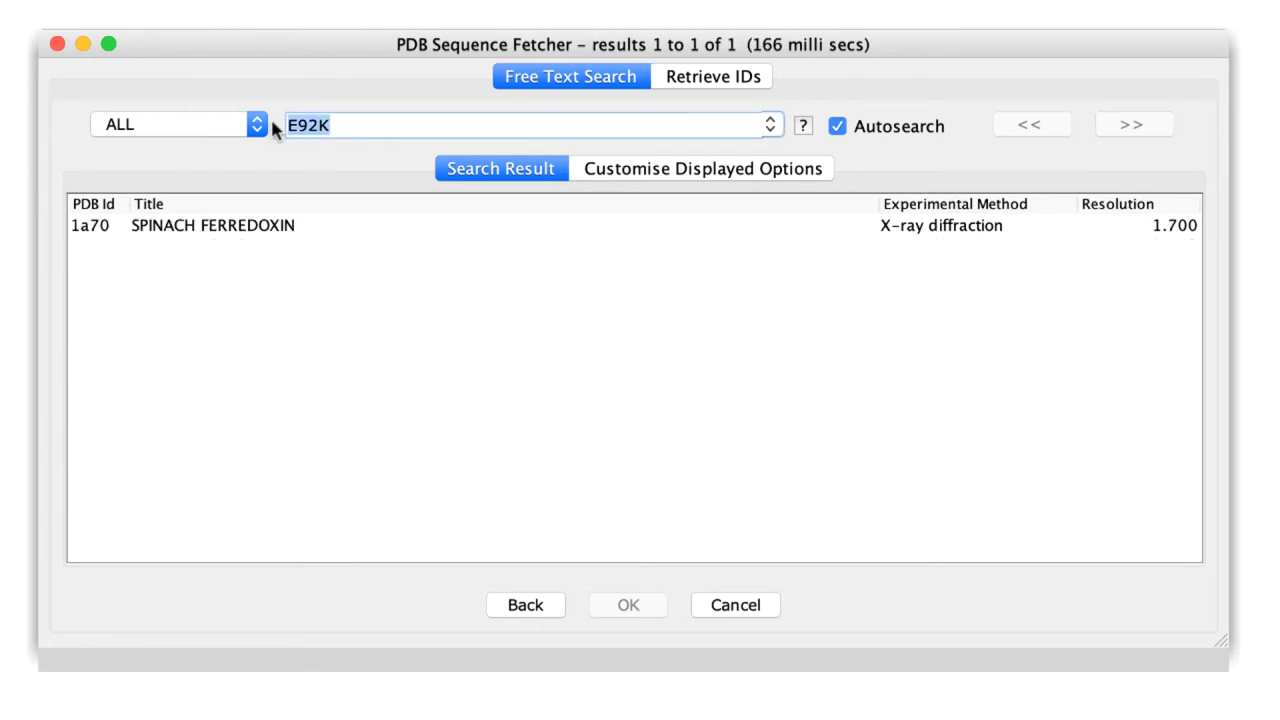
type("P00221")
left_click(350, 225)
- Fetch 1a70, then list available PDB structures for FER1_MAIZE via 3D Structure Data
left_click(614, 600)
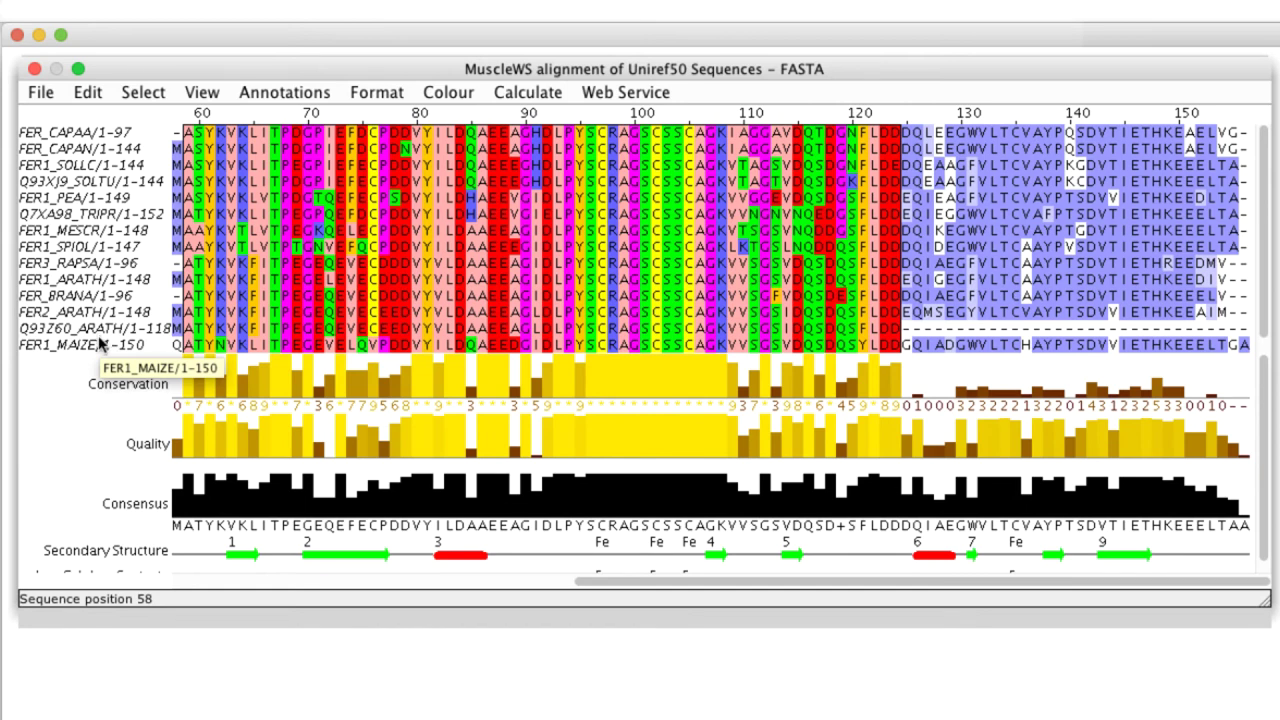
right_click(99, 344)
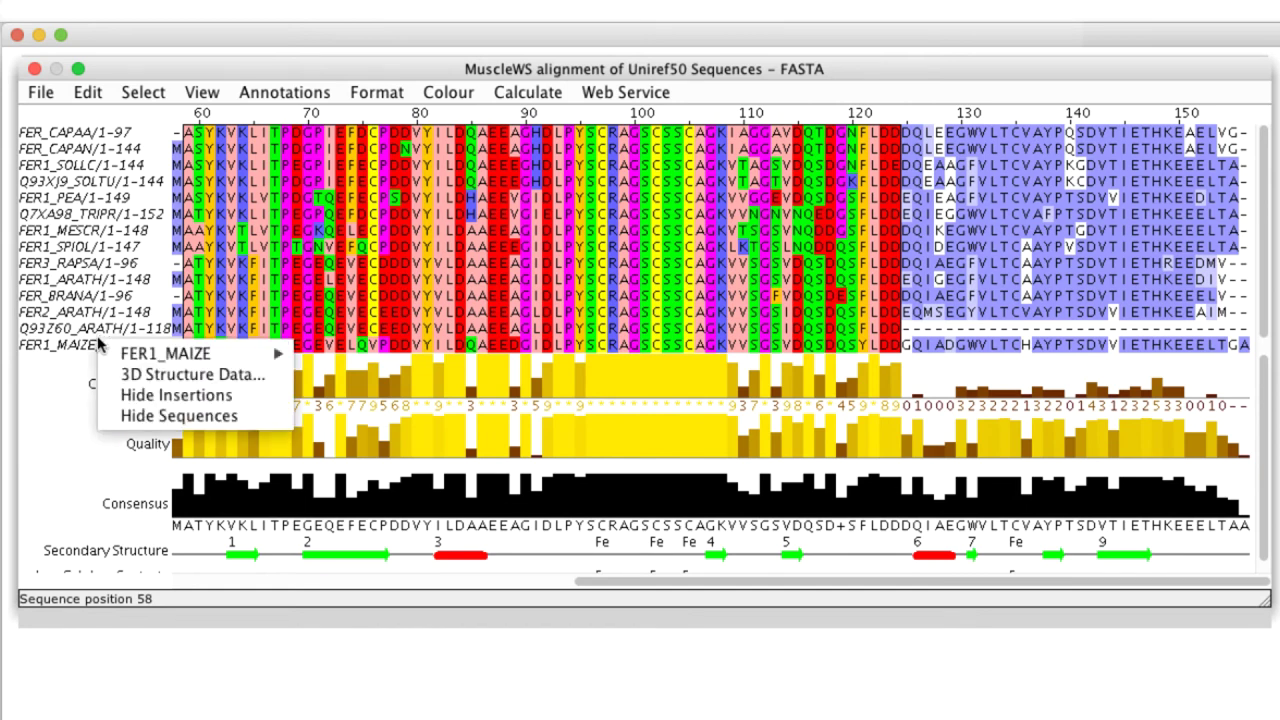
left_click(137, 374)
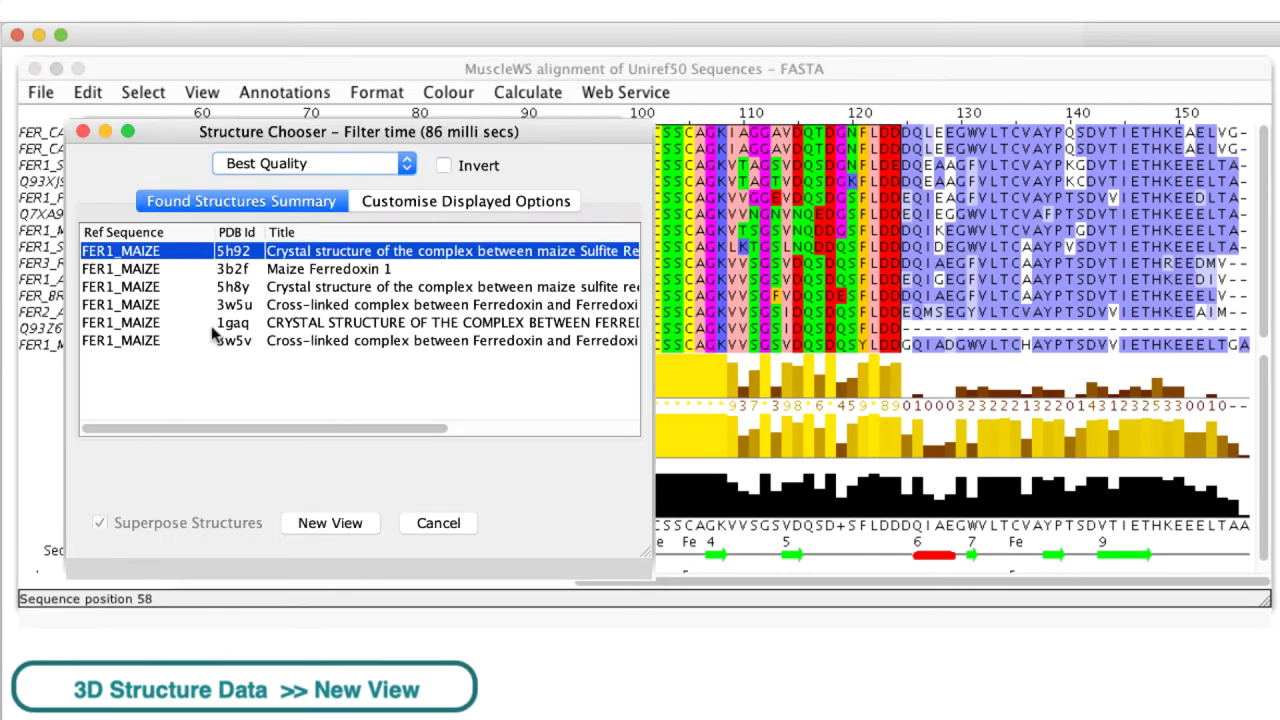
- Sort the FER1_MAIZE structures by Best Resolution and open 3w5u in a new view
left_click(324, 166)
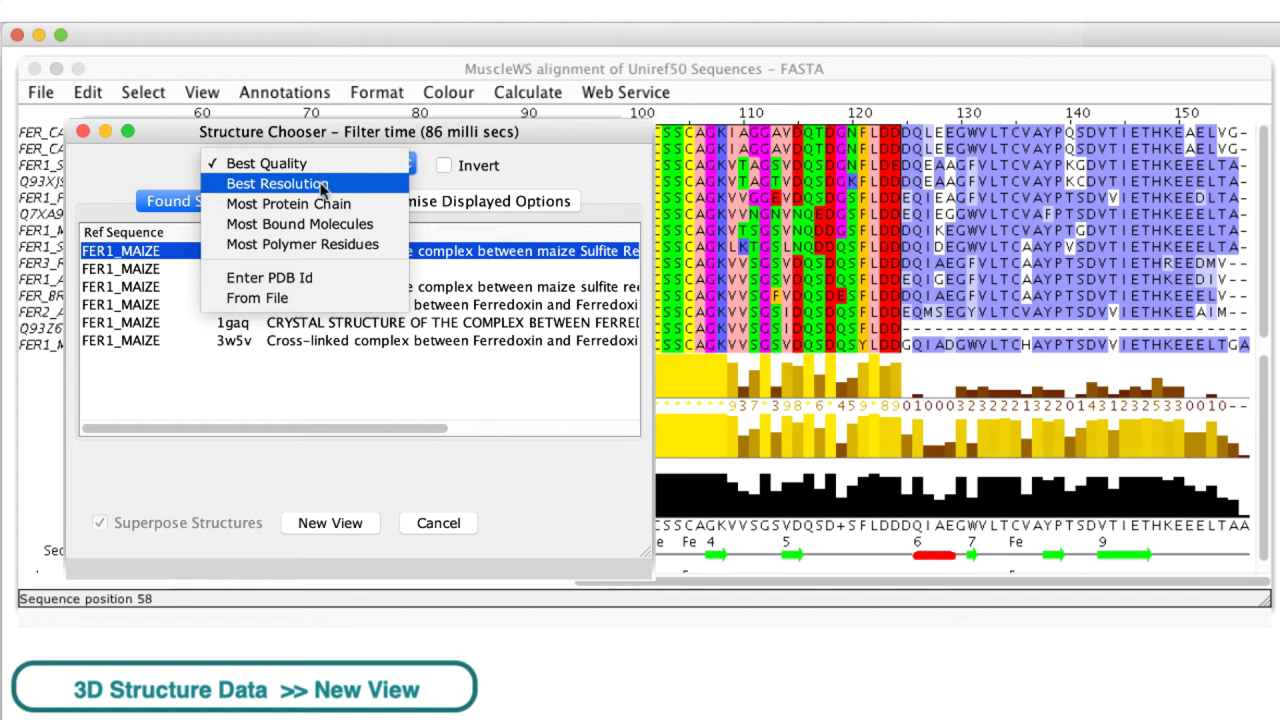
left_click(323, 186)
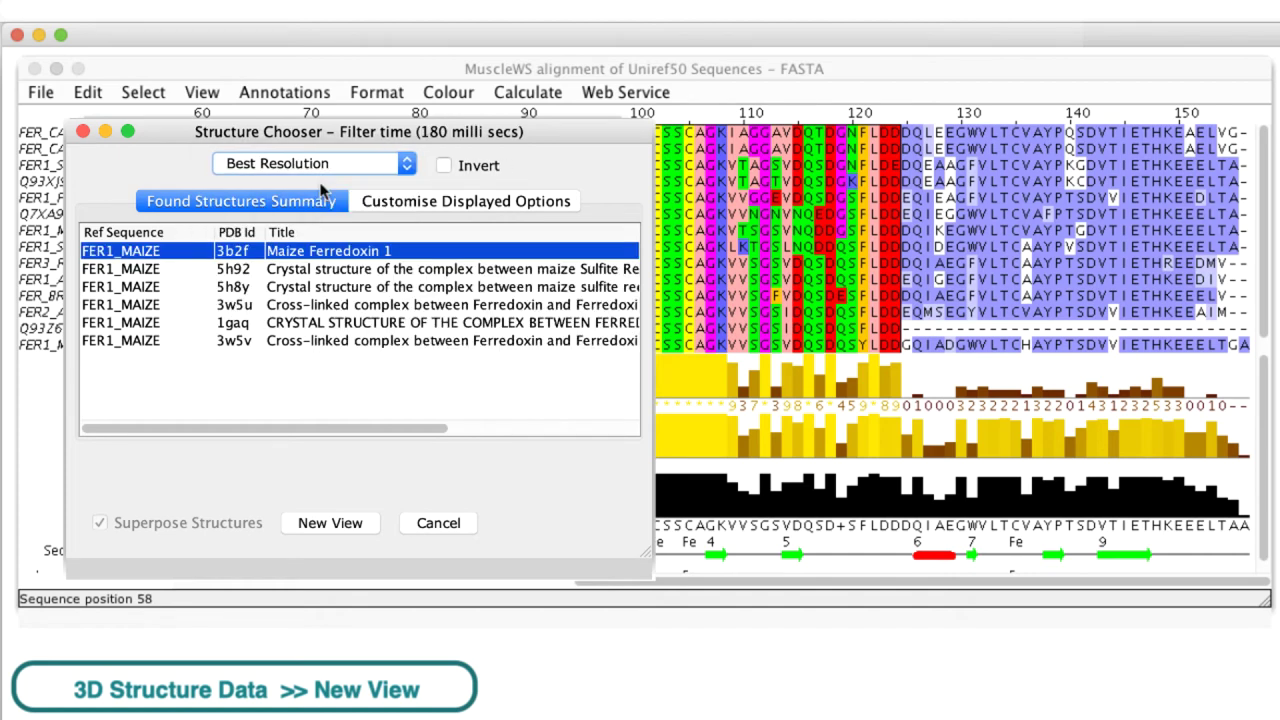
left_click(185, 305)
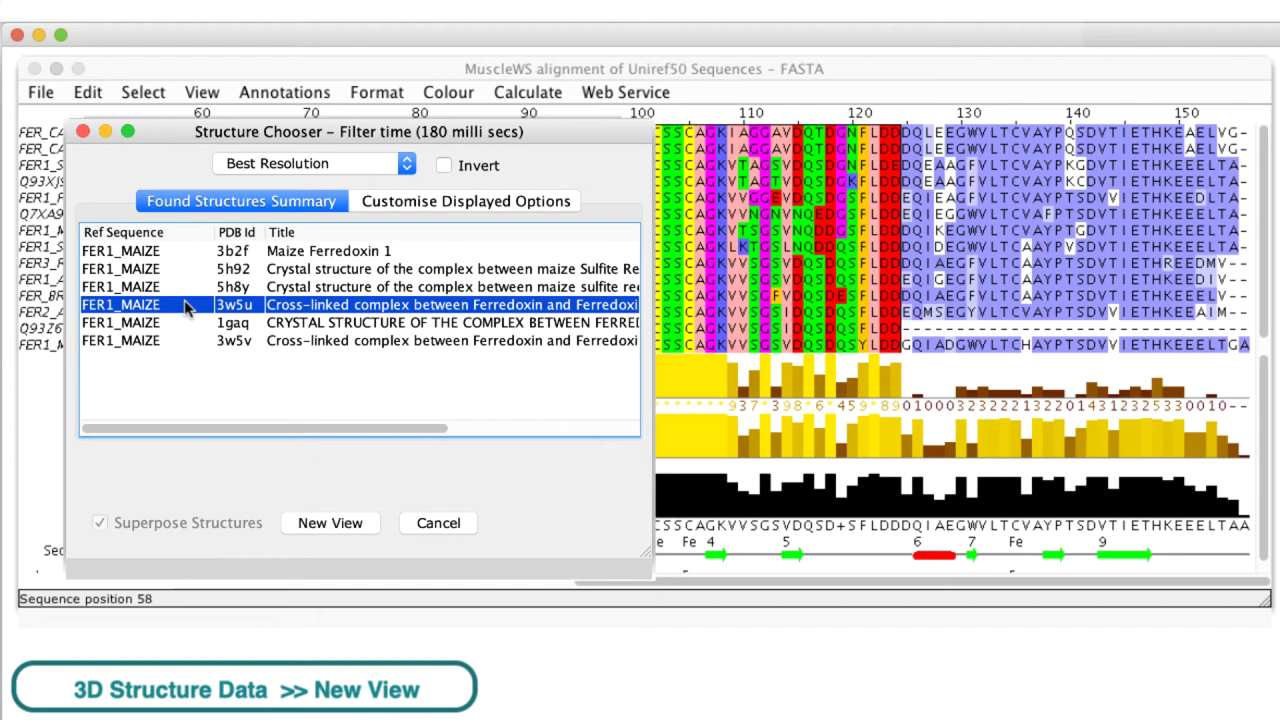
left_click(318, 523)
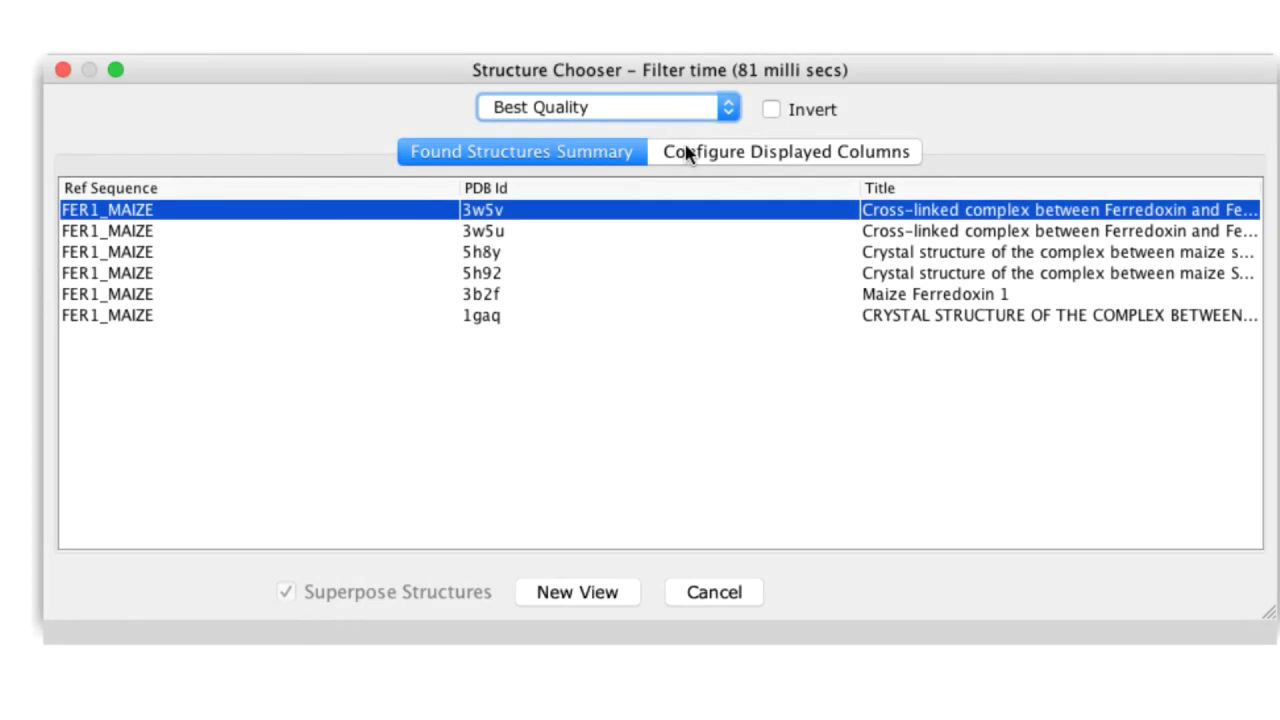
- Tick Molecule, Resolution, Data Quality, Experimental Method and Journal, then return to the summary table
left_click(686, 152)
left_click(946, 252)
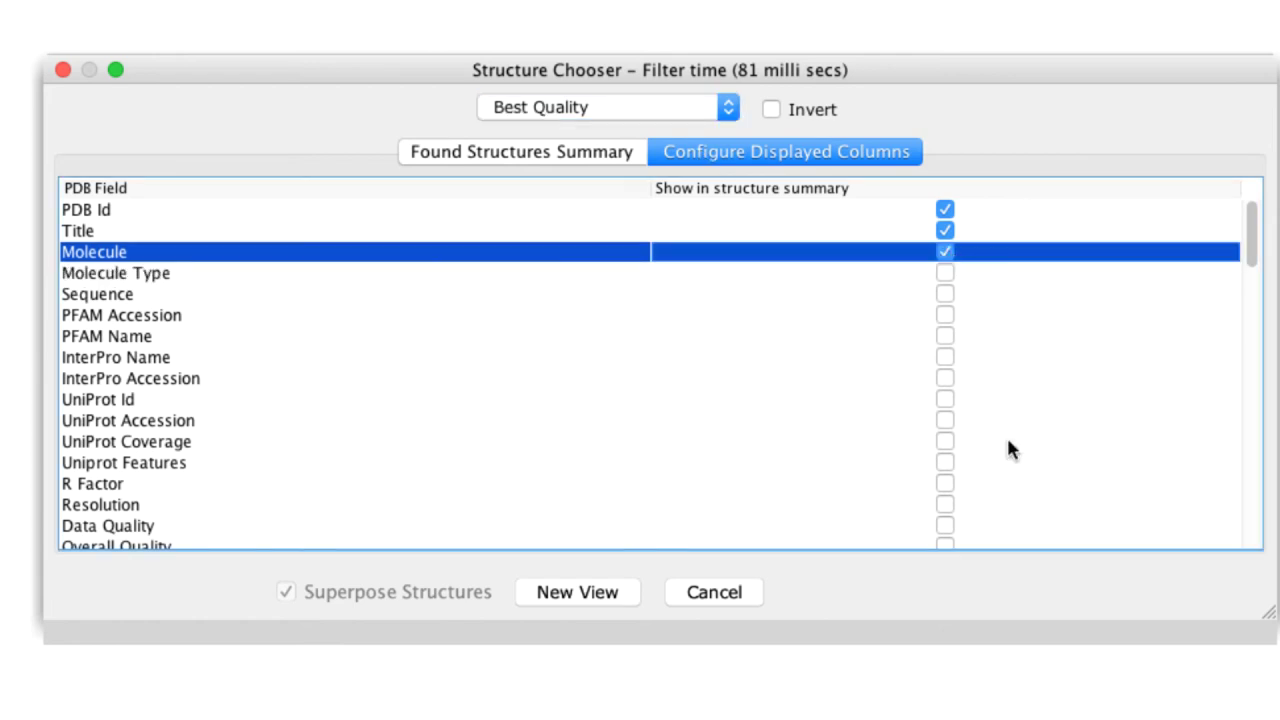
left_click(945, 505)
left_click(945, 526)
scroll(1019, 473, "down", 5)
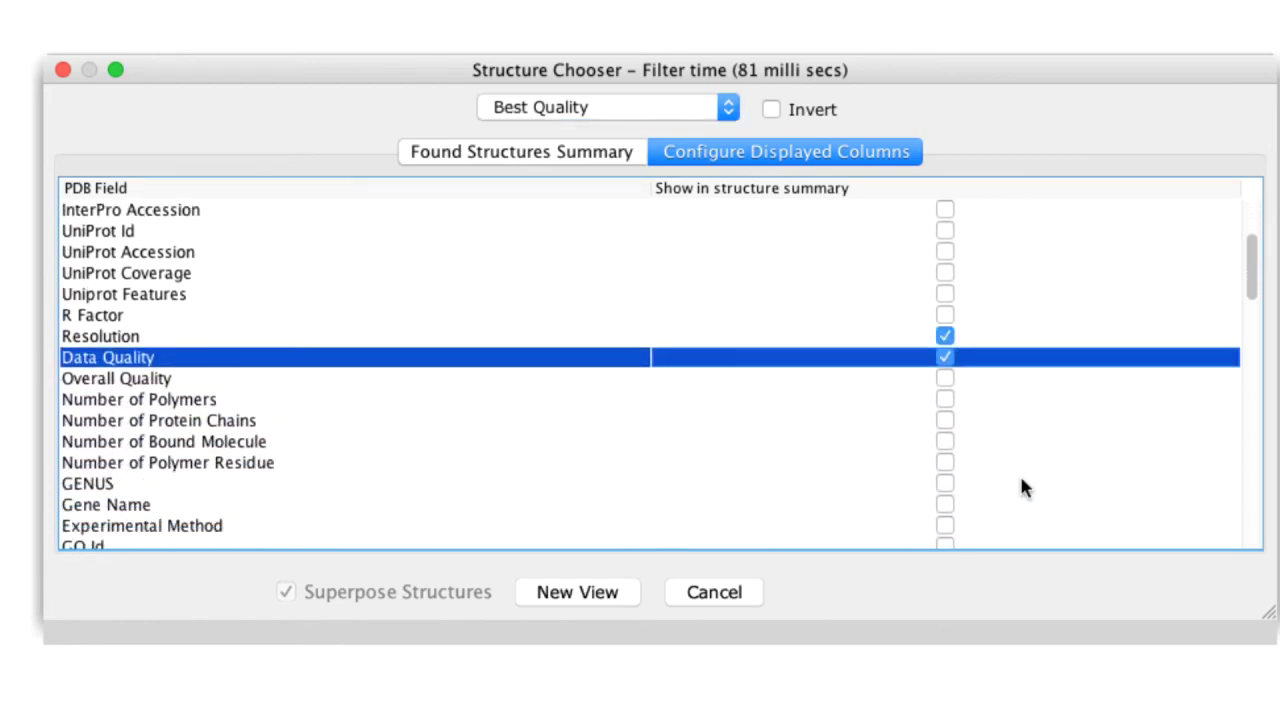
left_click(946, 485)
scroll(983, 480, "down", 6)
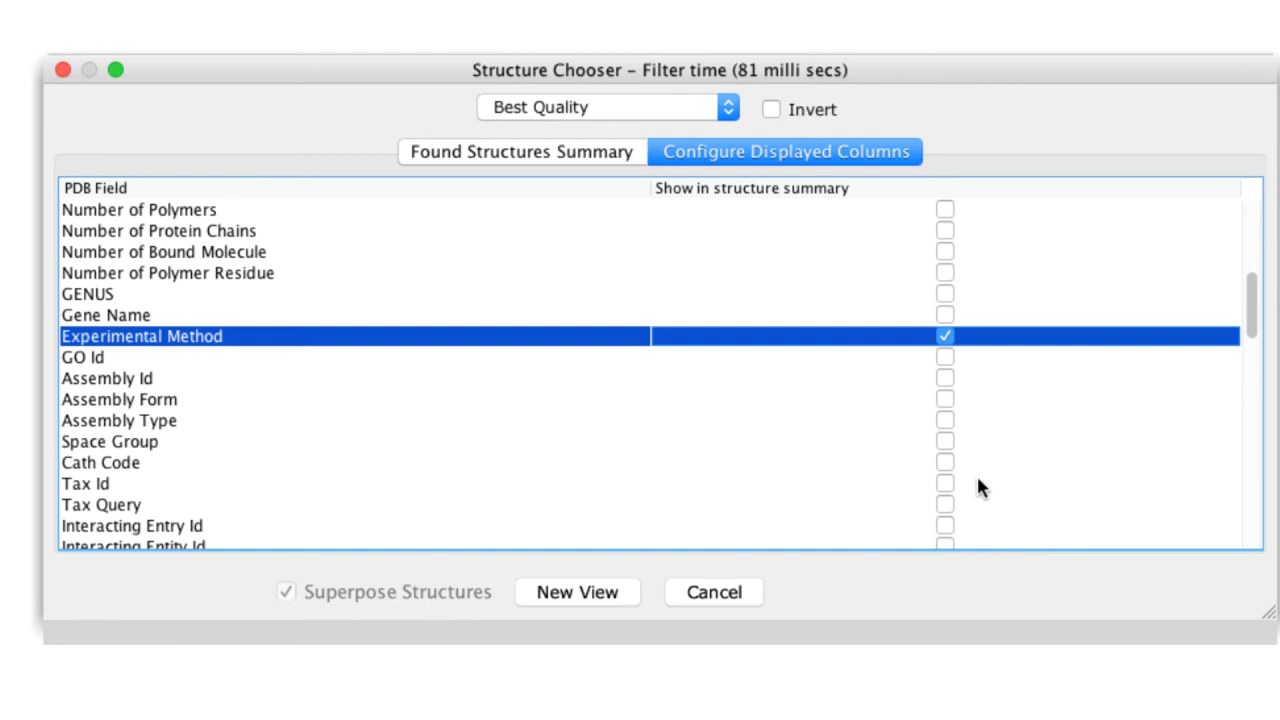
scroll(1020, 460, "down", 8)
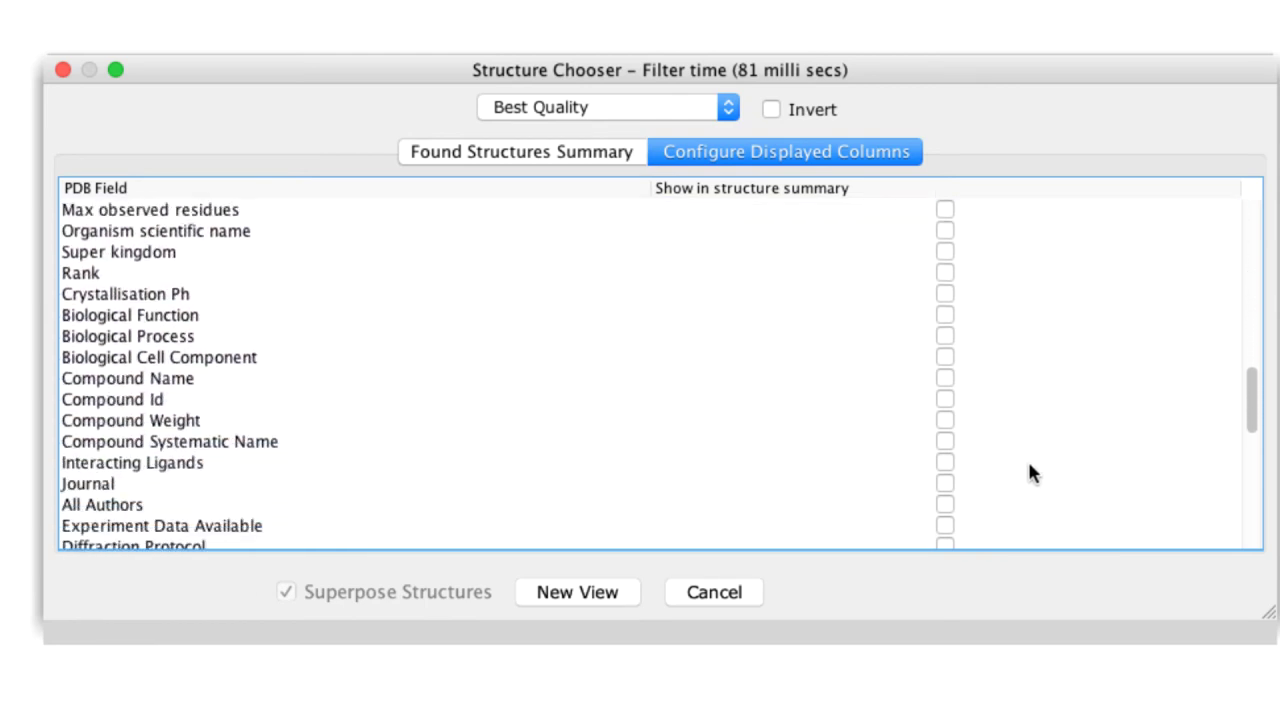
left_click(945, 484)
scroll(1039, 462, "down", 12)
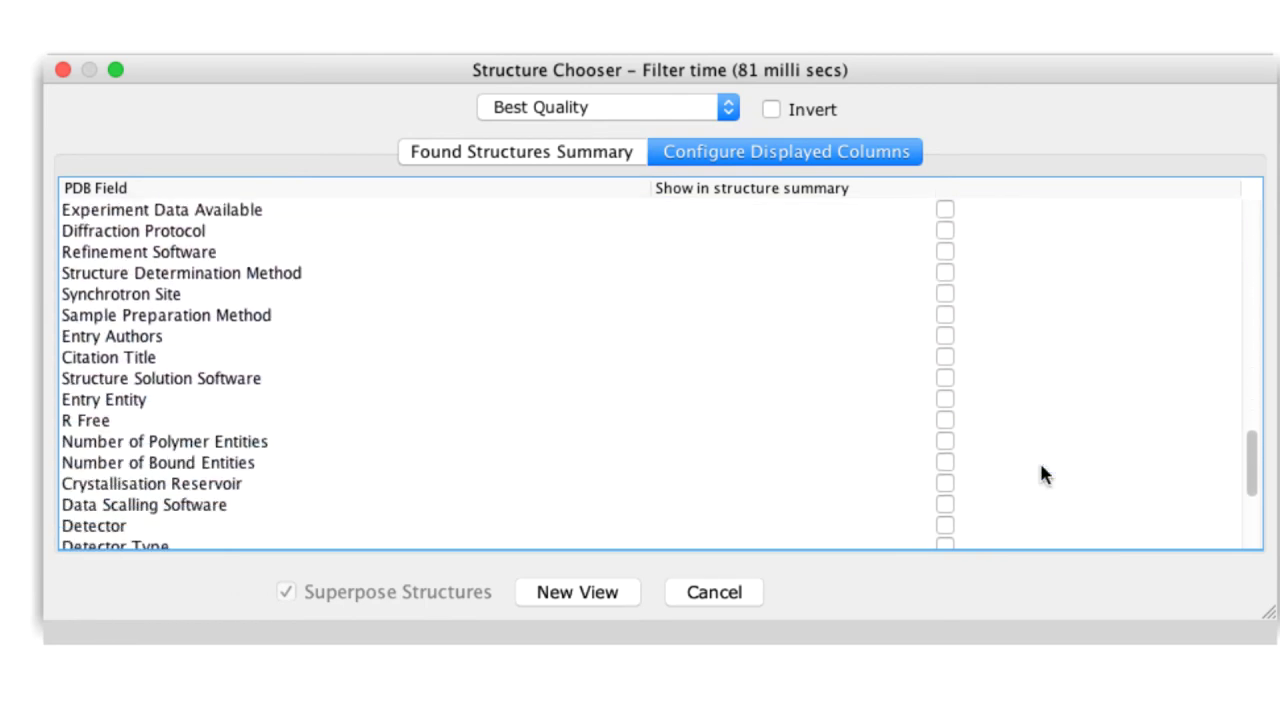
scroll(1043, 474, "down", 1)
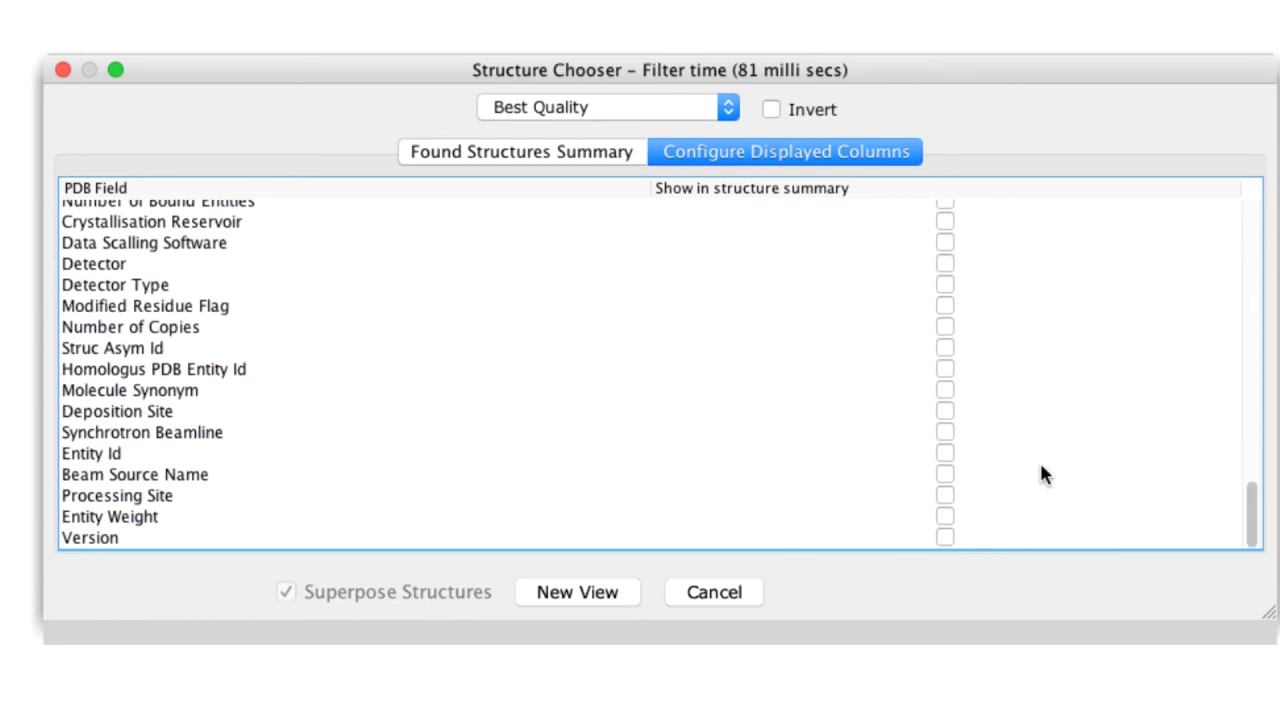
left_click(576, 162)
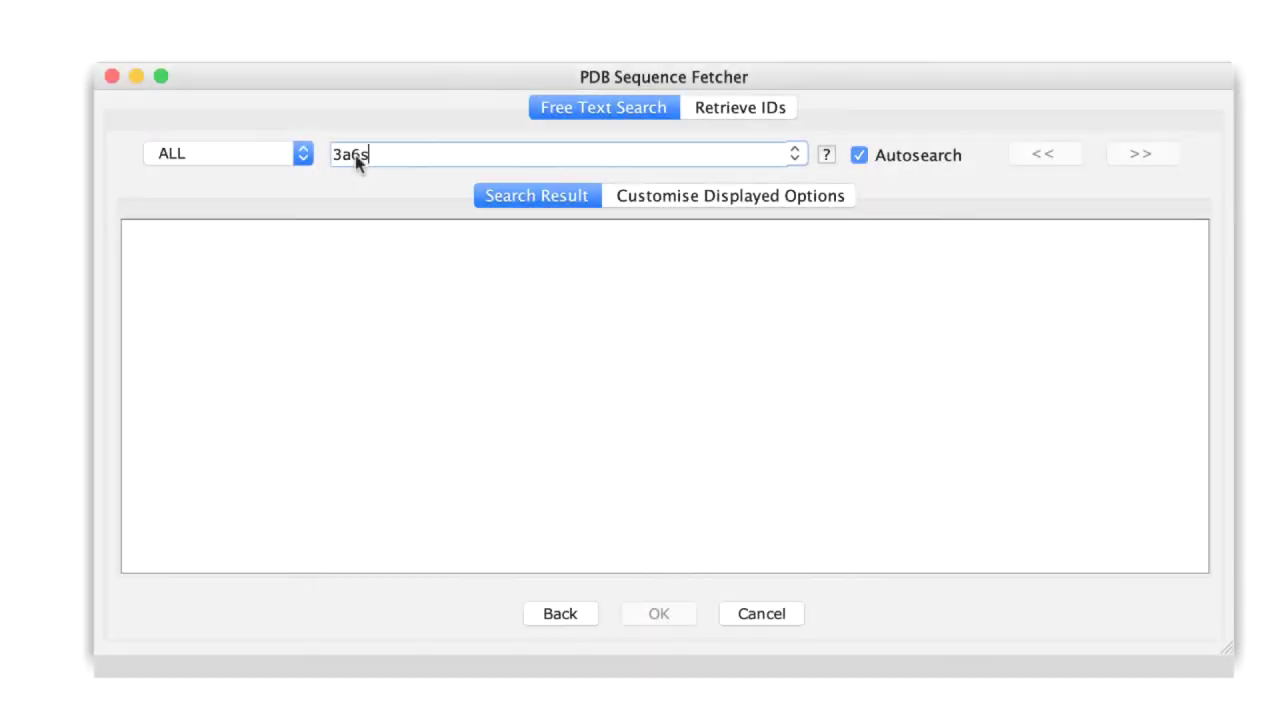
- Fetch 3a6s, select both MutT chains and open them in a new Chimera view
left_click(360, 252)
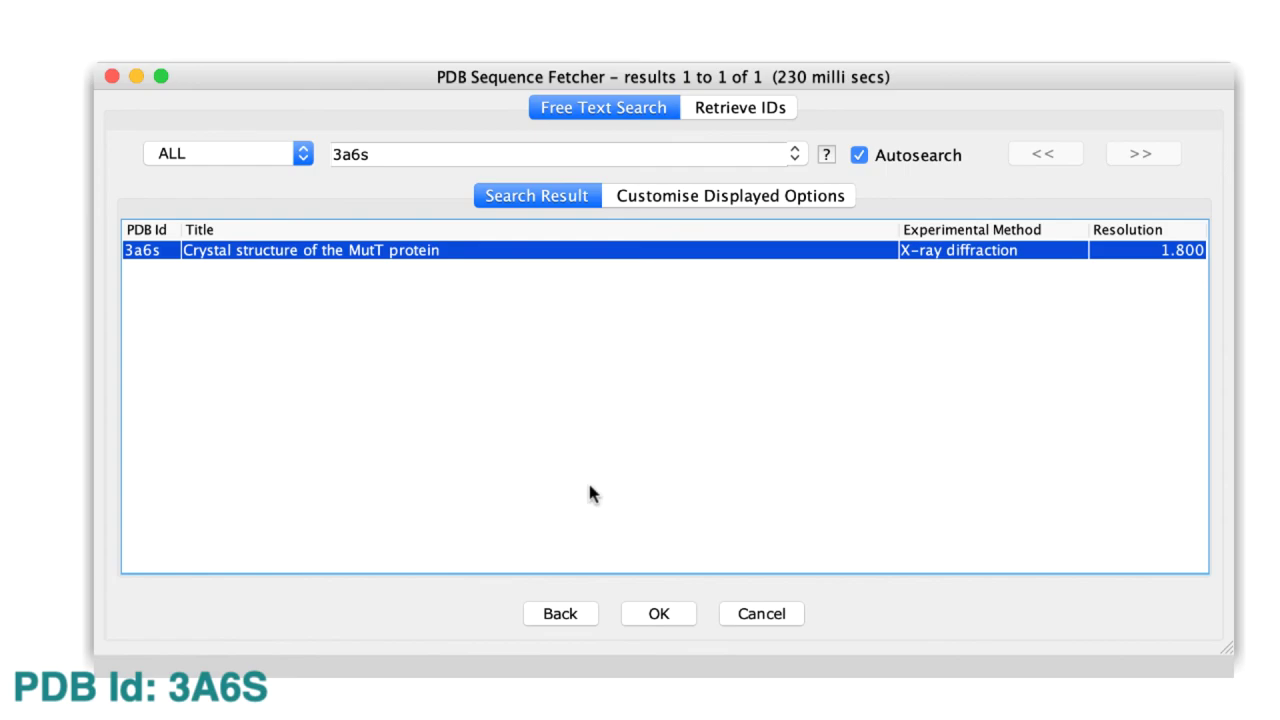
left_click(664, 614)
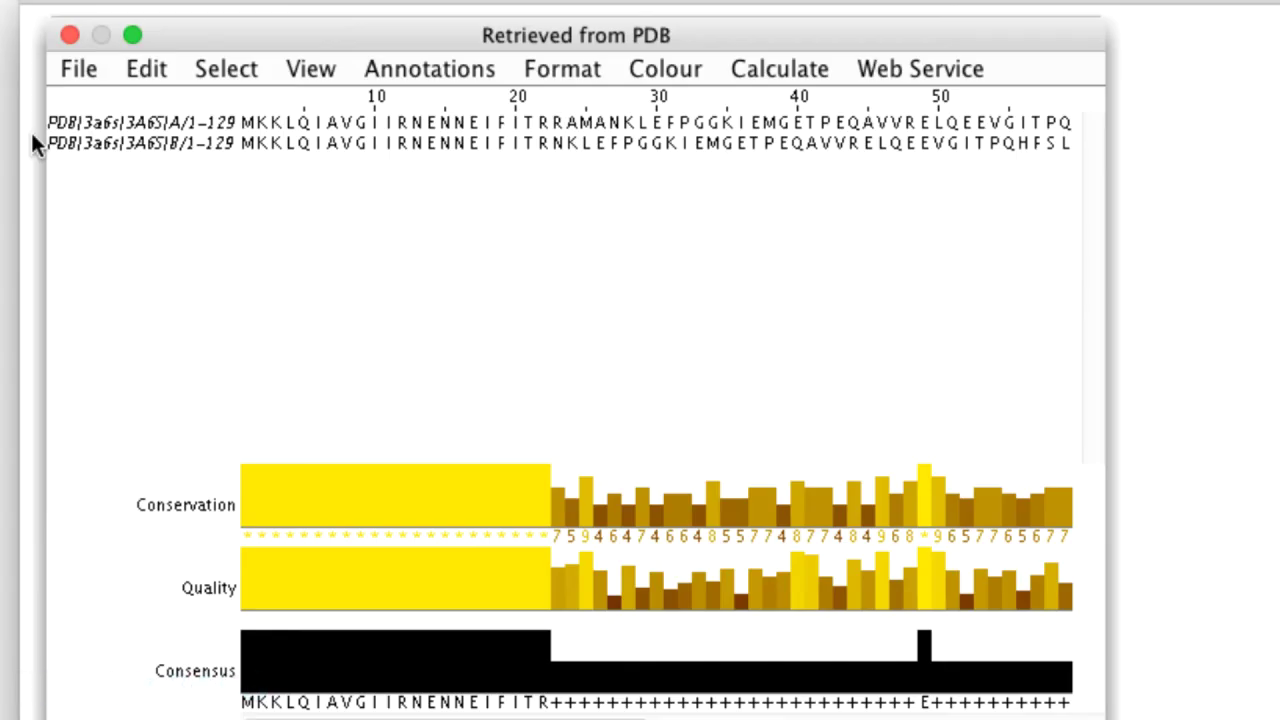
left_click_drag(30, 120, 67, 136)
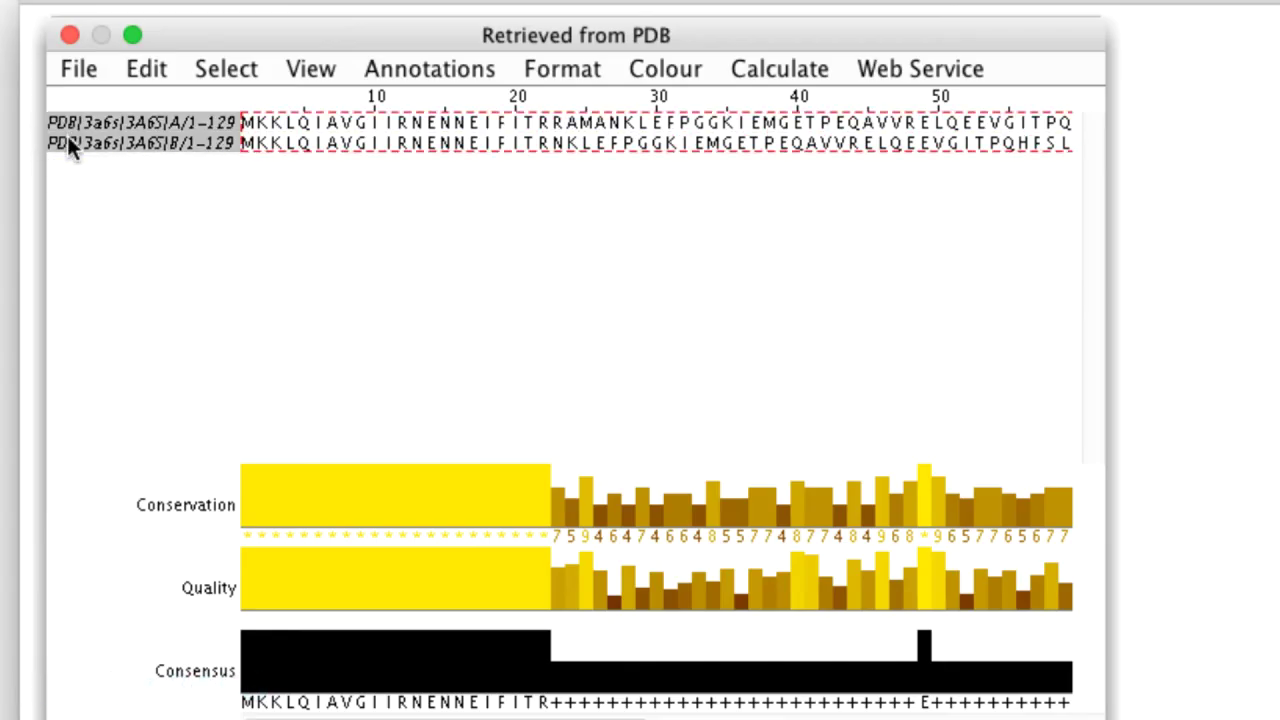
right_click(67, 140)
left_click(128, 212)
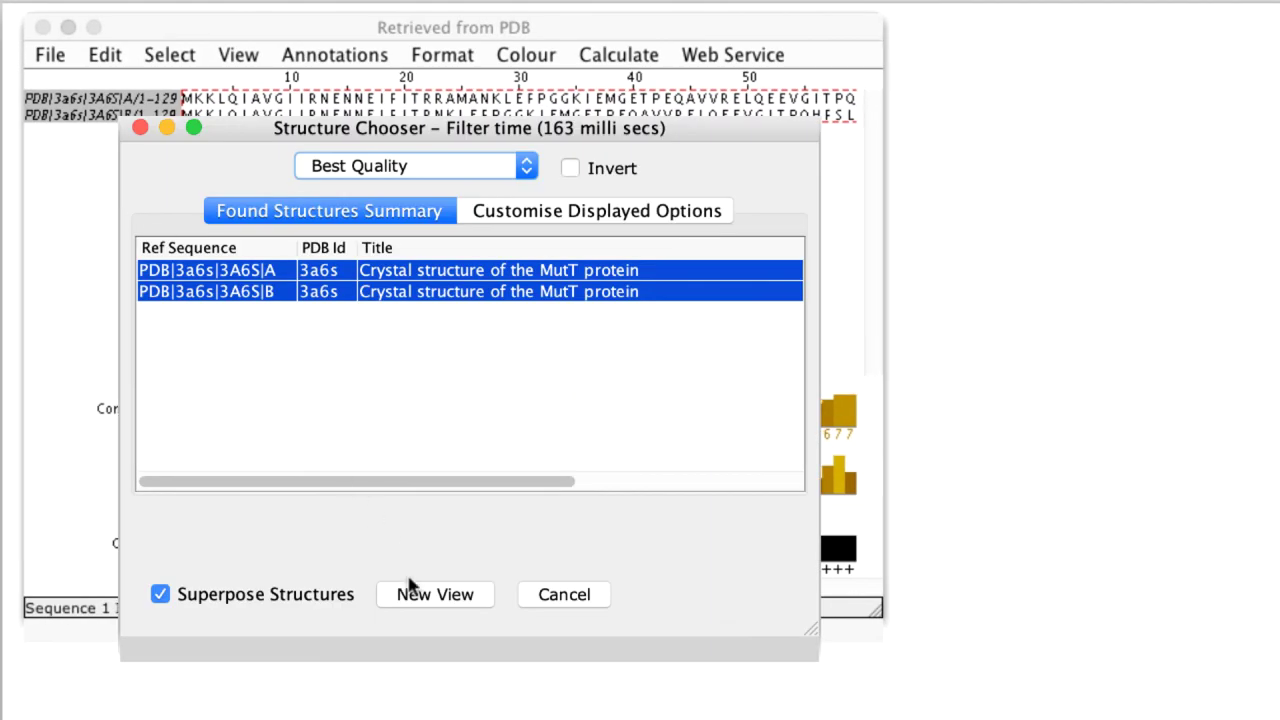
left_click(420, 593)
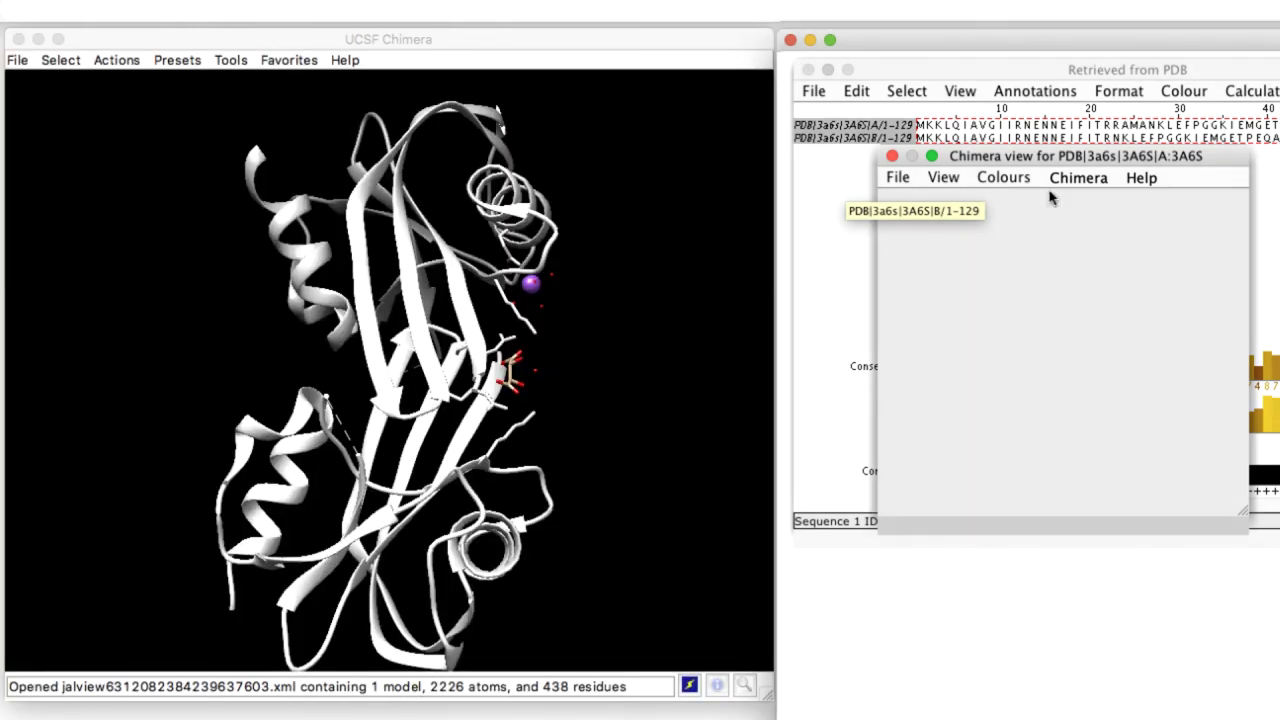
- Colour the 3a6s MutT structure by chain (A blue, B red), showing chain A alone, then all chains
left_click(1003, 177)
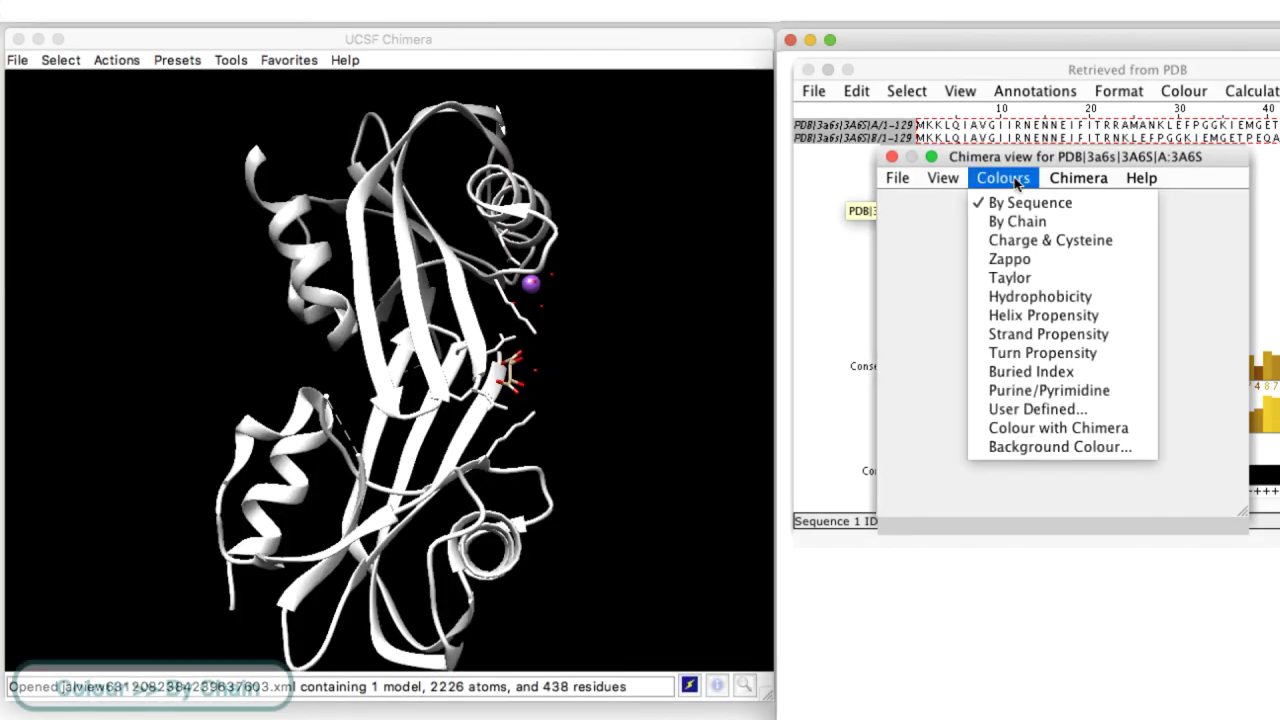
left_click(1018, 222)
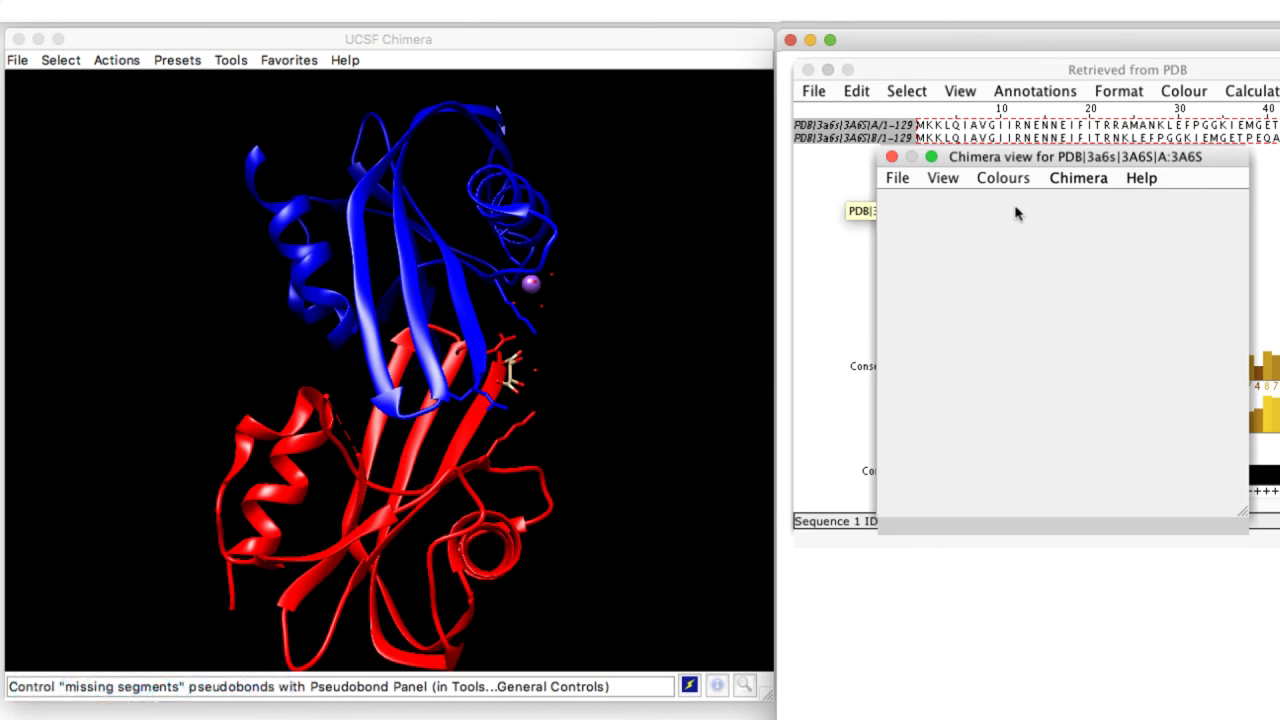
left_click(943, 178)
mouse_move(975, 199)
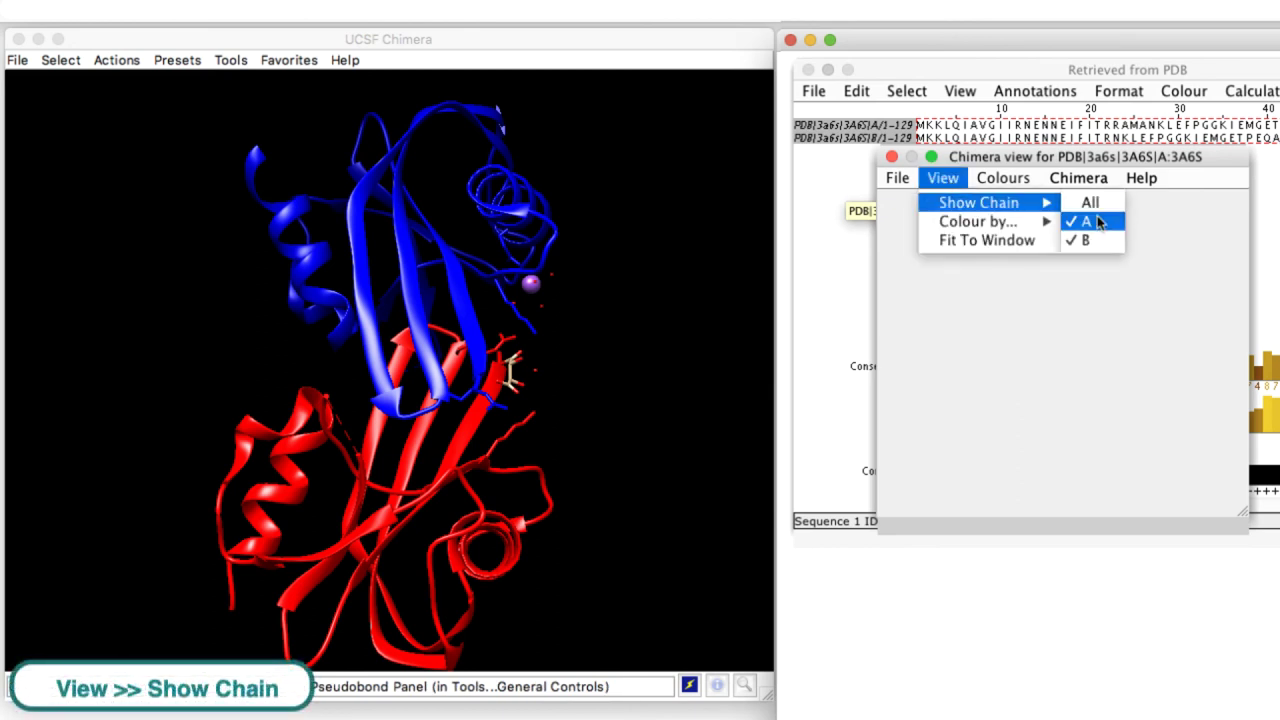
left_click(1096, 221)
left_click(943, 178)
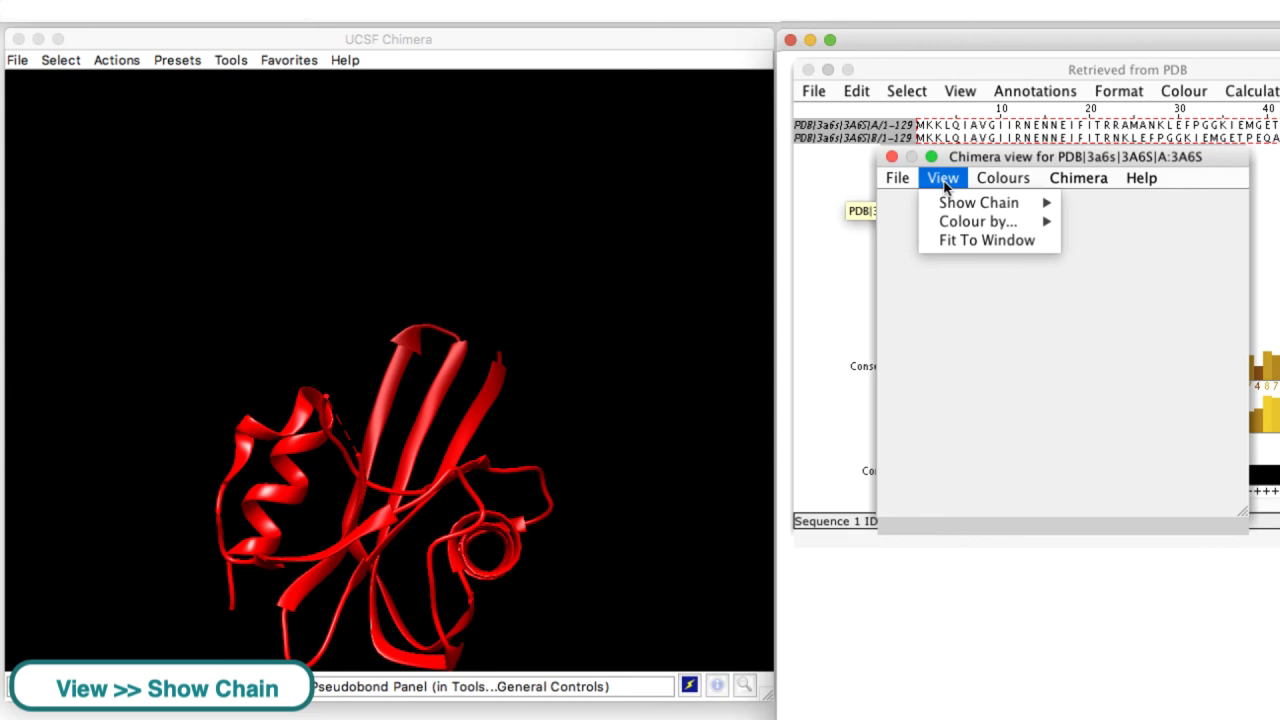
mouse_move(1049, 203)
left_click(1088, 202)
left_click(1000, 178)
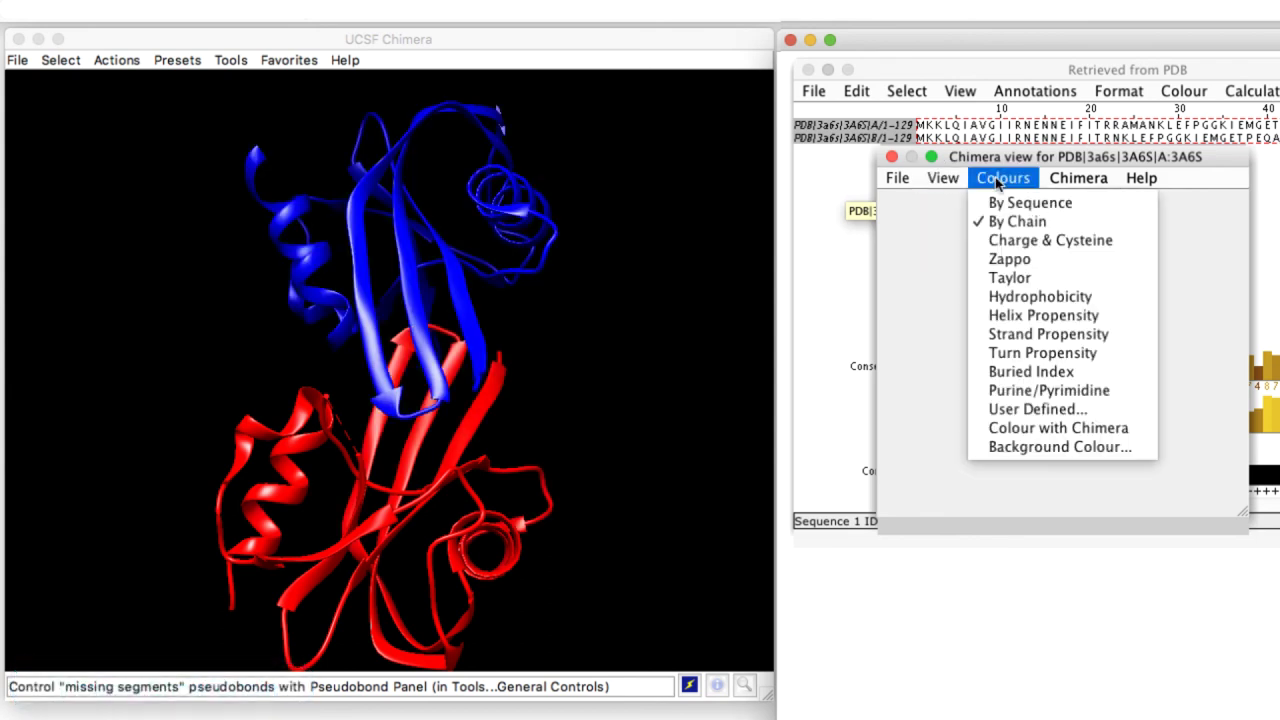
- Apply the Zappo residue colour scheme to the 3a6s MutT structure
left_click(1008, 259)
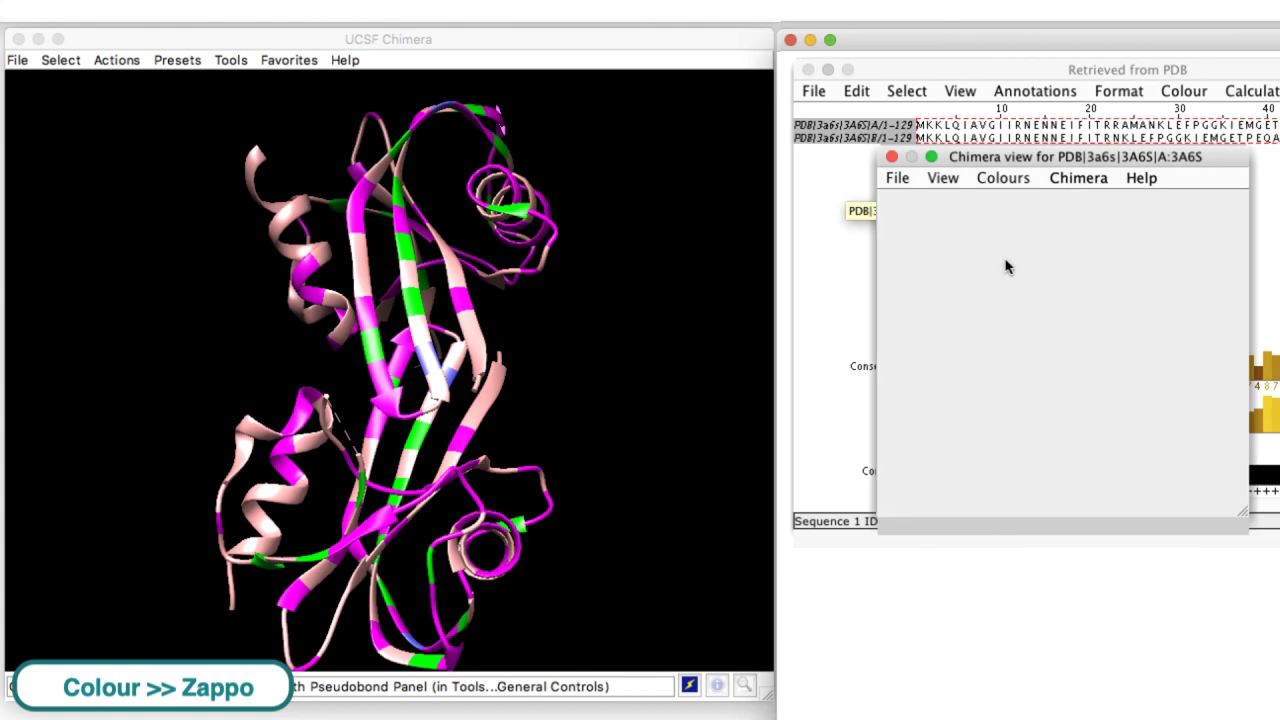